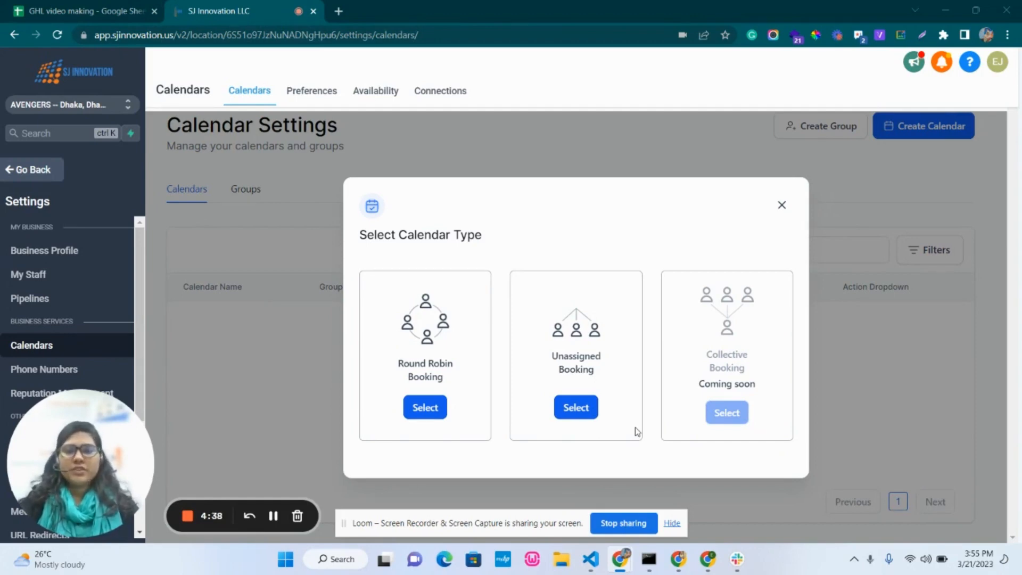
Start a new calendar using the Round Robin Booking type
click(782, 205)
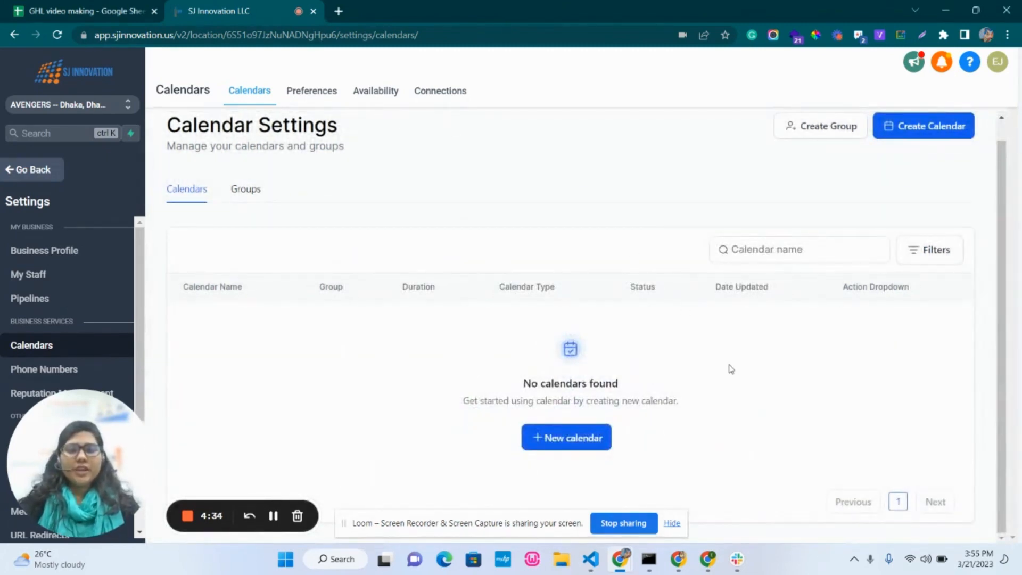
click(584, 445)
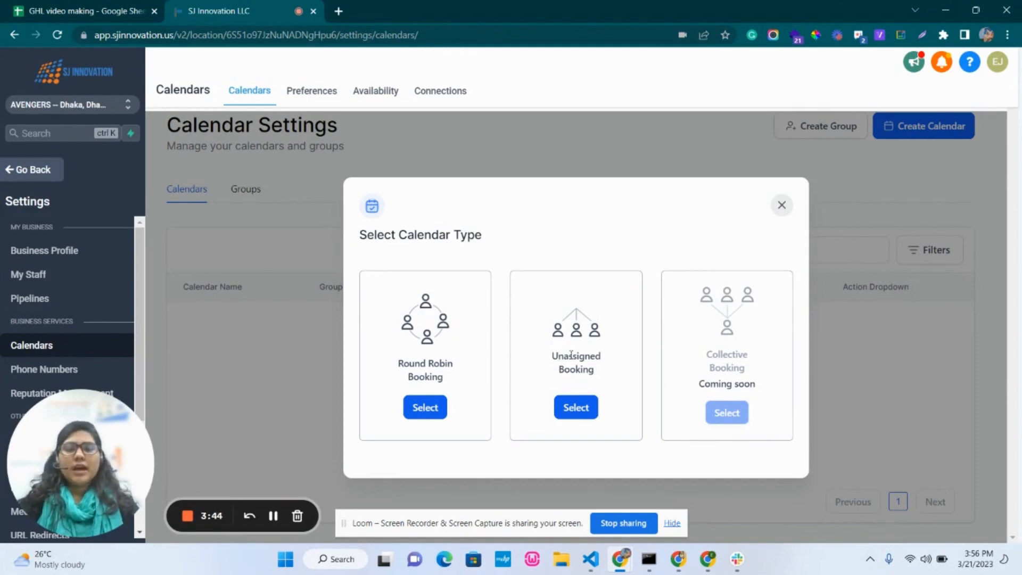
drag(551, 356, 616, 376)
click(616, 376)
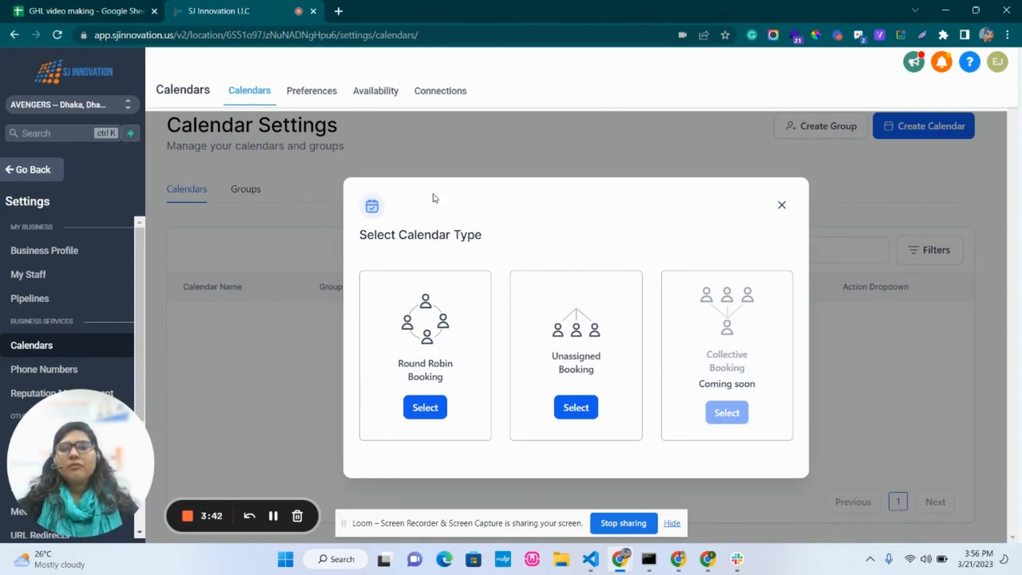
click(428, 410)
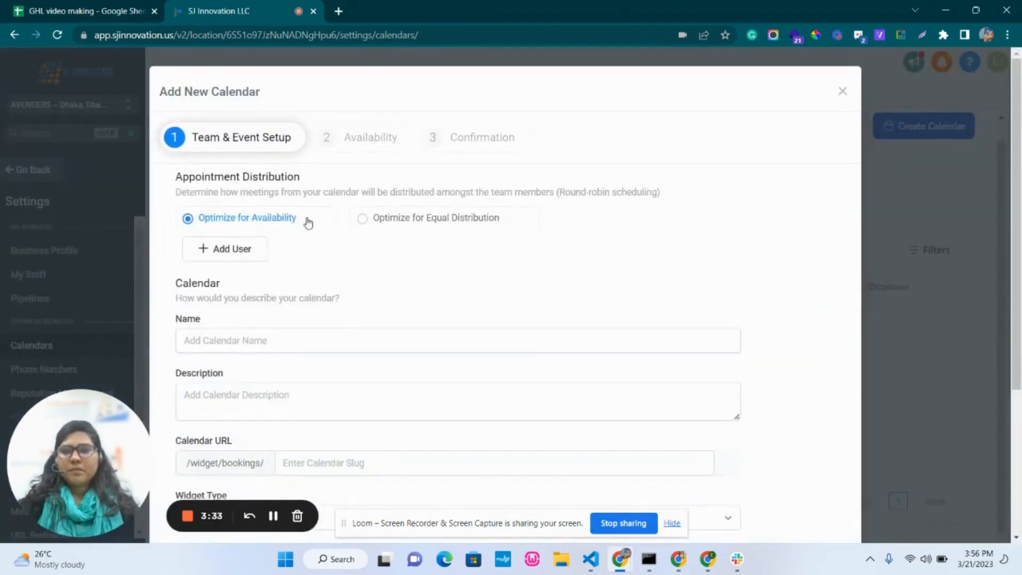
Add the third listed team member to the appointment distribution and set their priority to High Priority
click(244, 248)
click(257, 252)
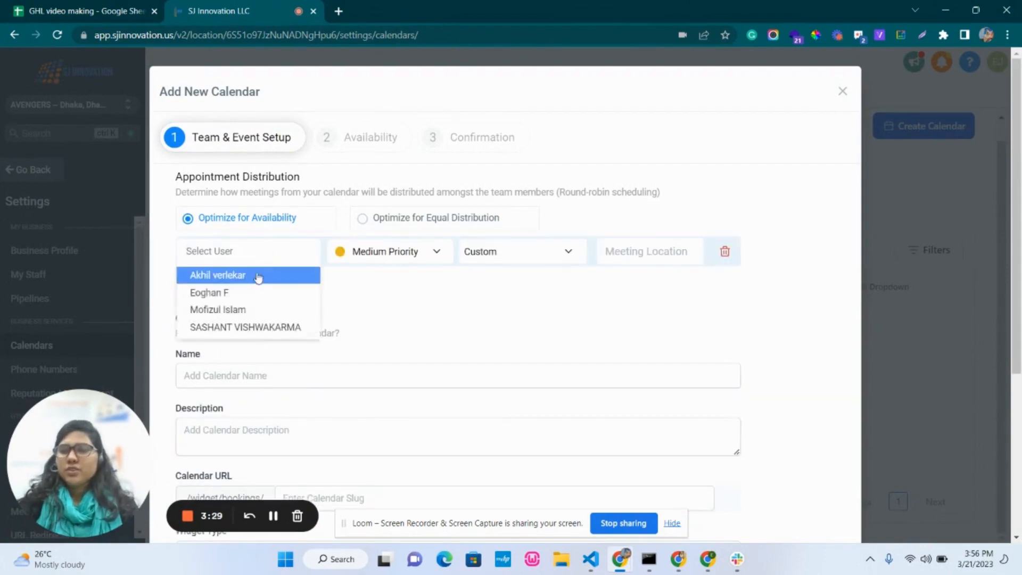
click(262, 316)
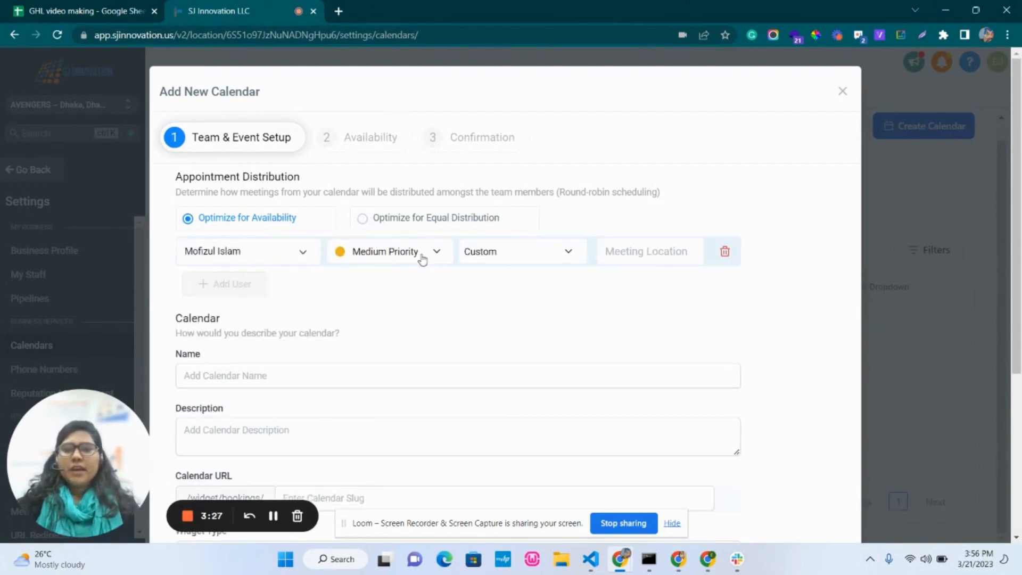
click(425, 259)
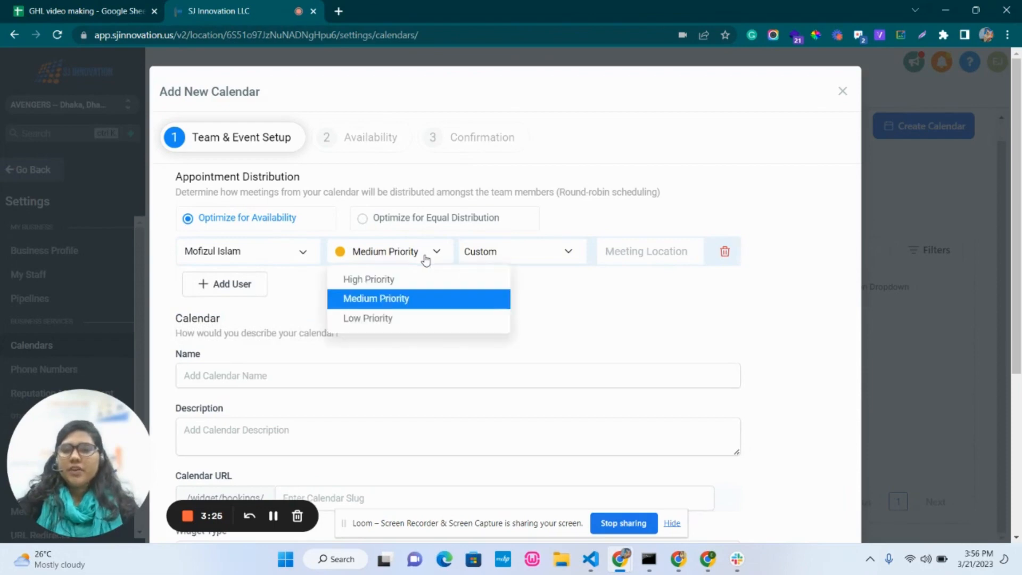
click(446, 282)
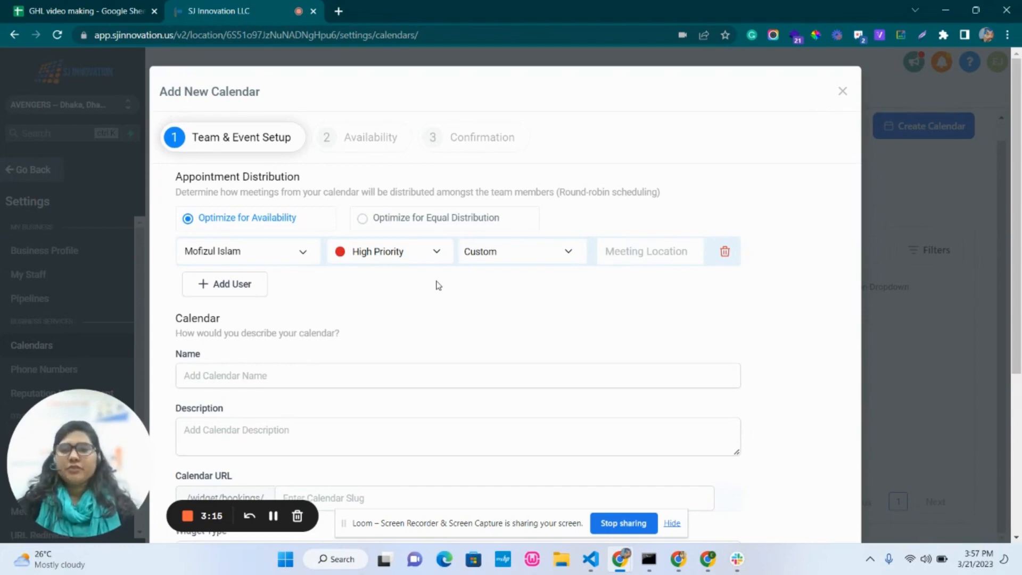
Add a second user row, choose Low Priority for it, and assign the first listed team member
click(236, 288)
click(401, 291)
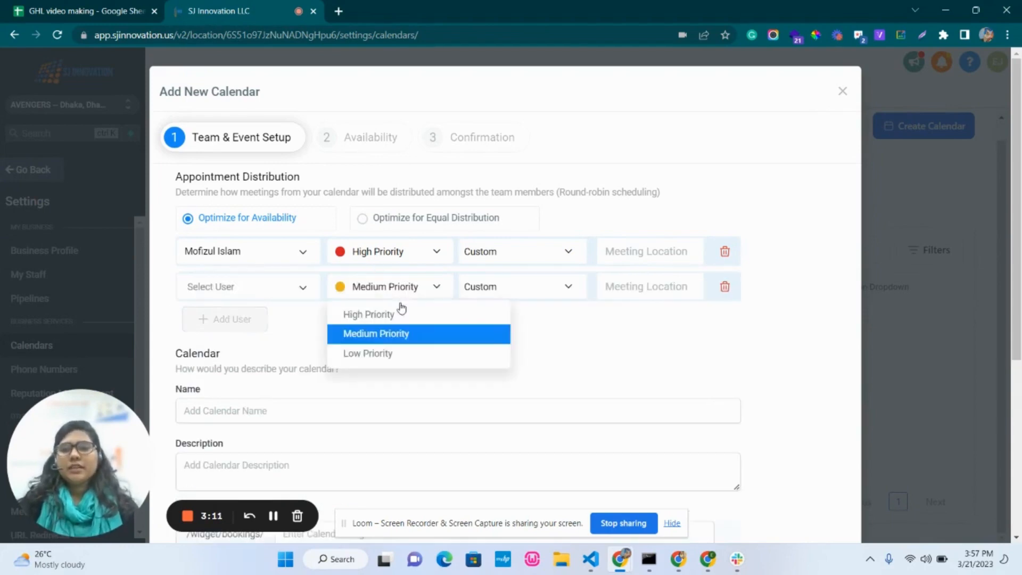
click(408, 353)
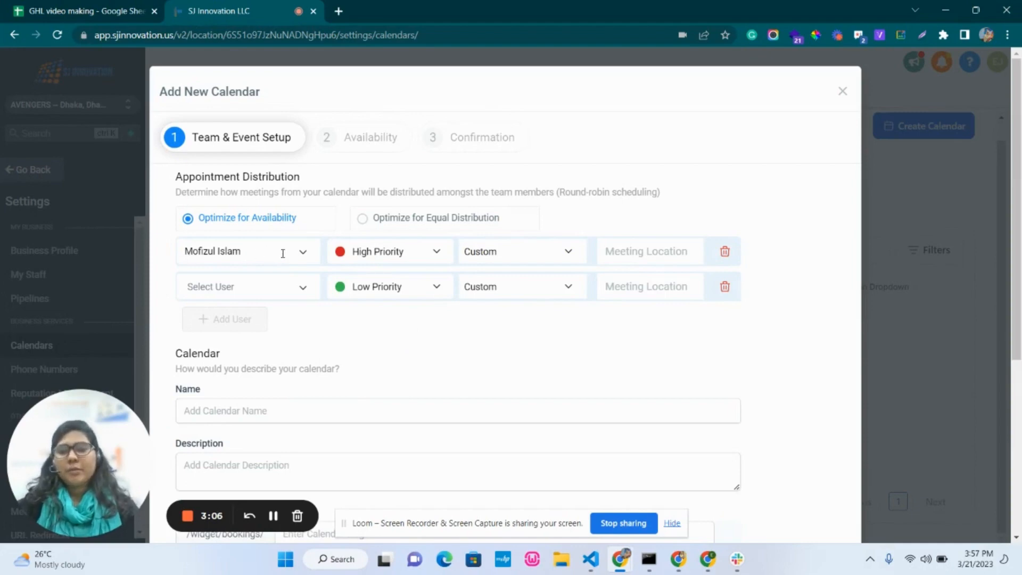
click(214, 287)
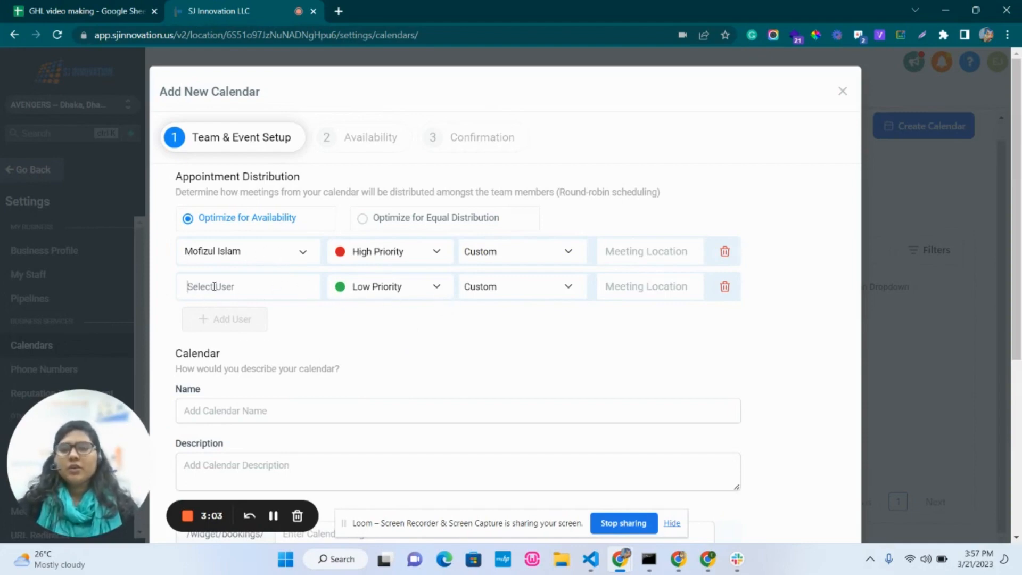
click(224, 310)
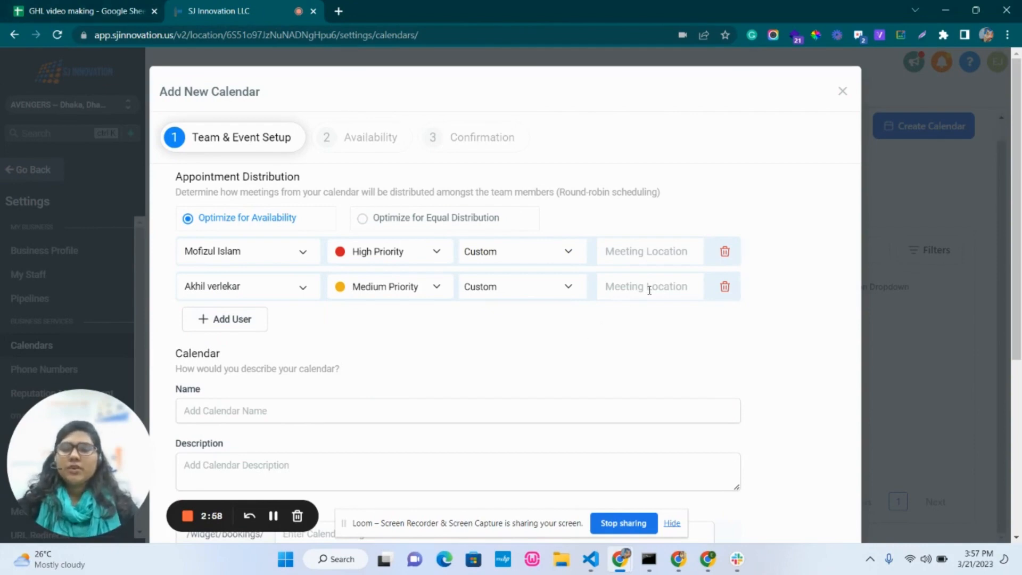
Examine the first team member's meeting location options, including the Connect Zoom dialog, and dismiss it without connecting
click(639, 255)
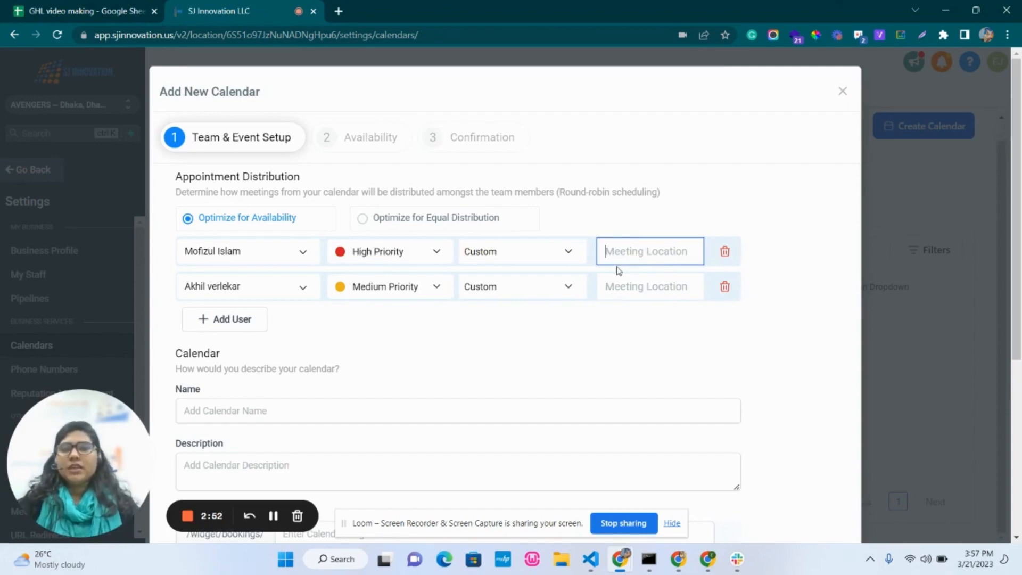
click(540, 257)
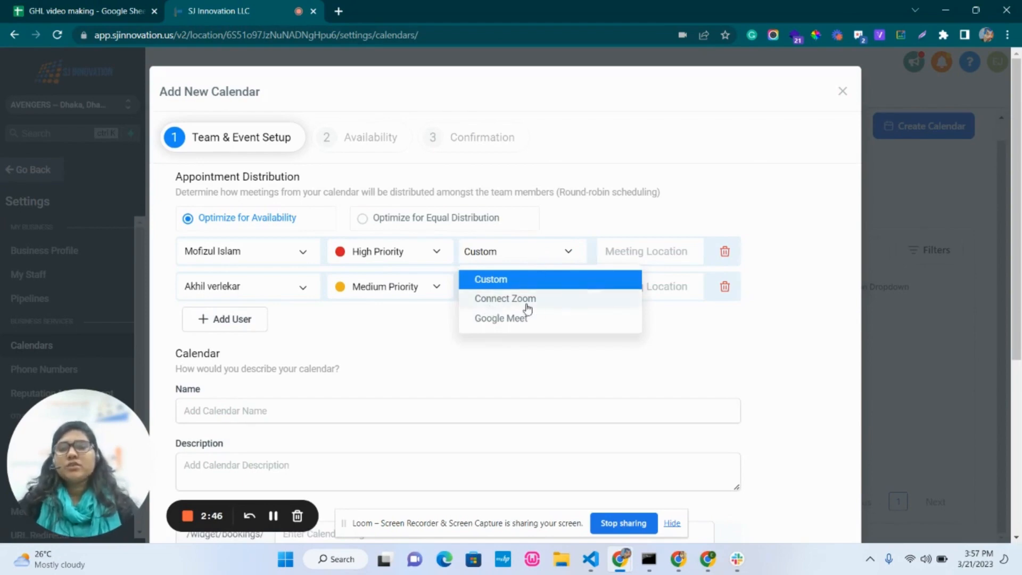
click(515, 356)
click(542, 260)
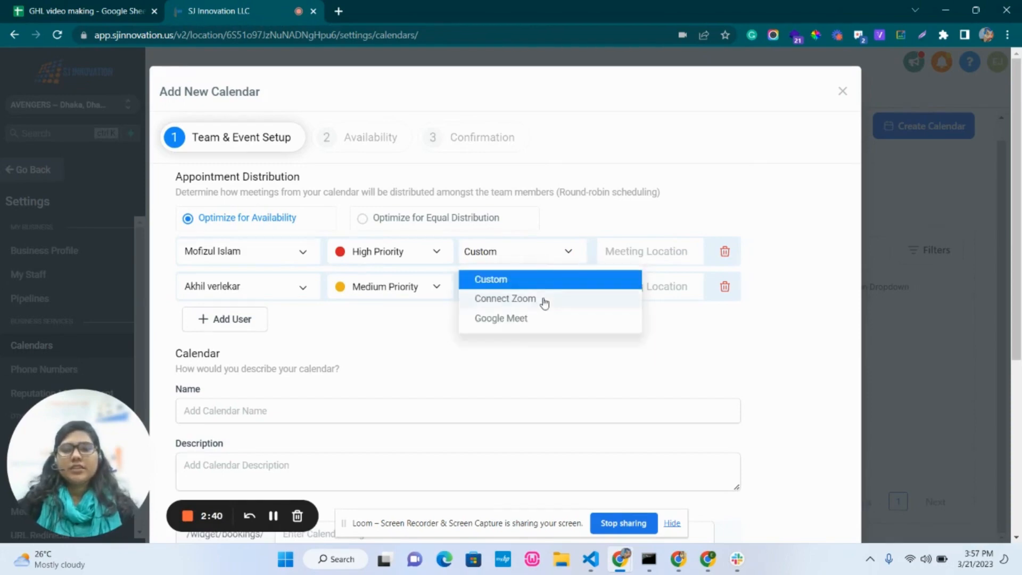
click(543, 299)
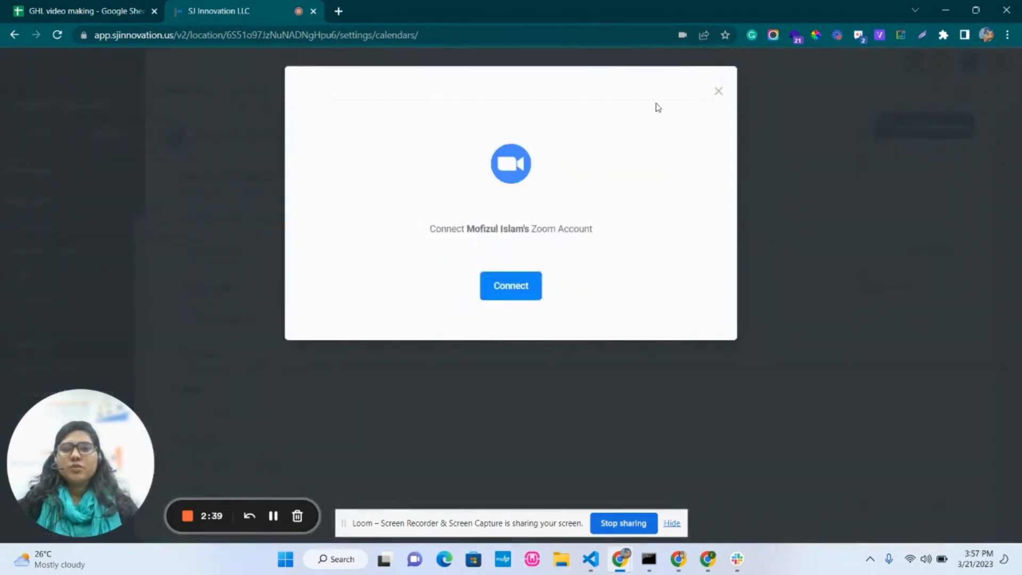
click(717, 93)
Name the calendar "Test", with a capital T
scroll(520, 335, down, 2)
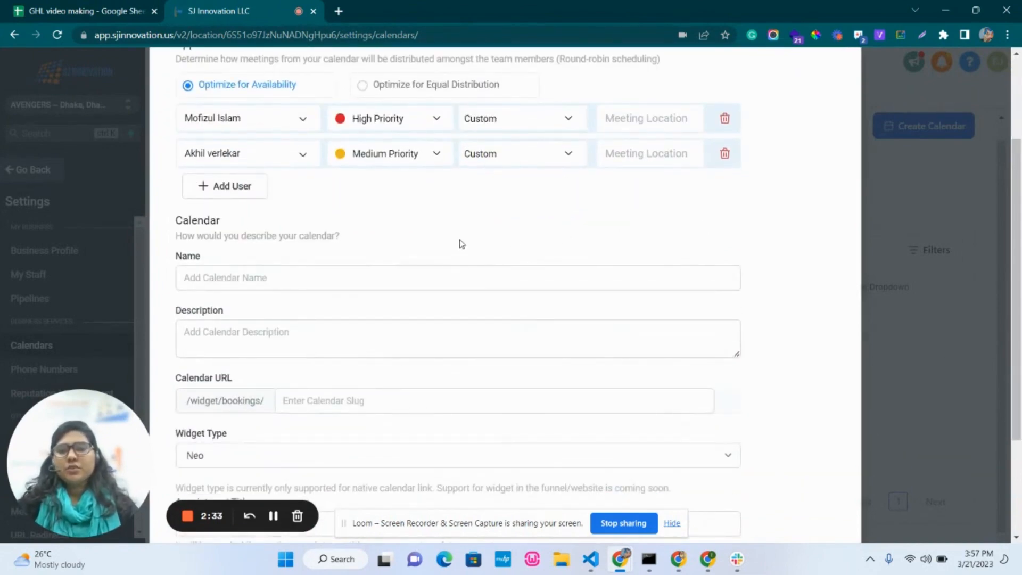
scroll(508, 221, down, 1)
scroll(508, 221, down, 1)
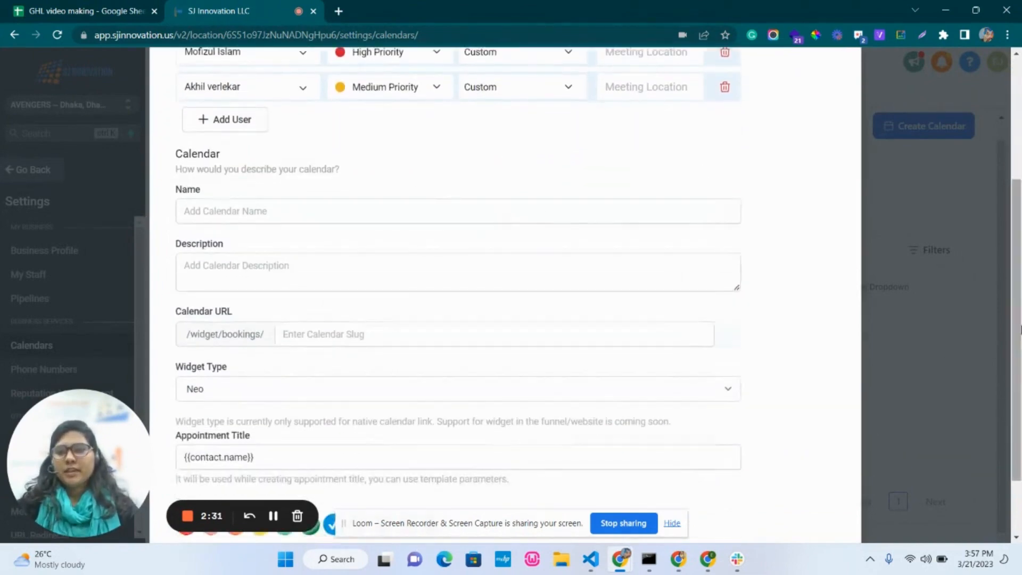
click(295, 215)
text(test)
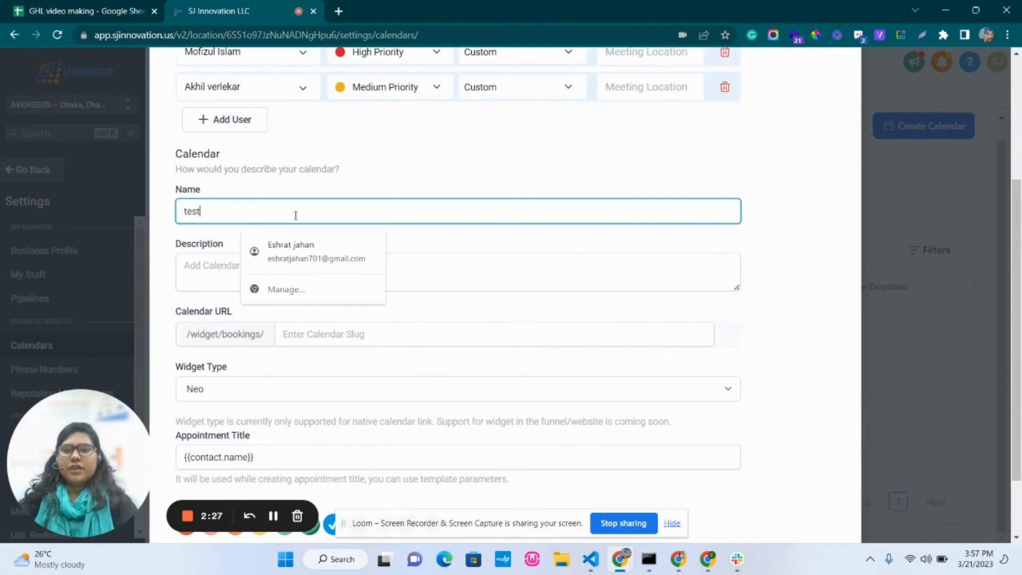
click(424, 260)
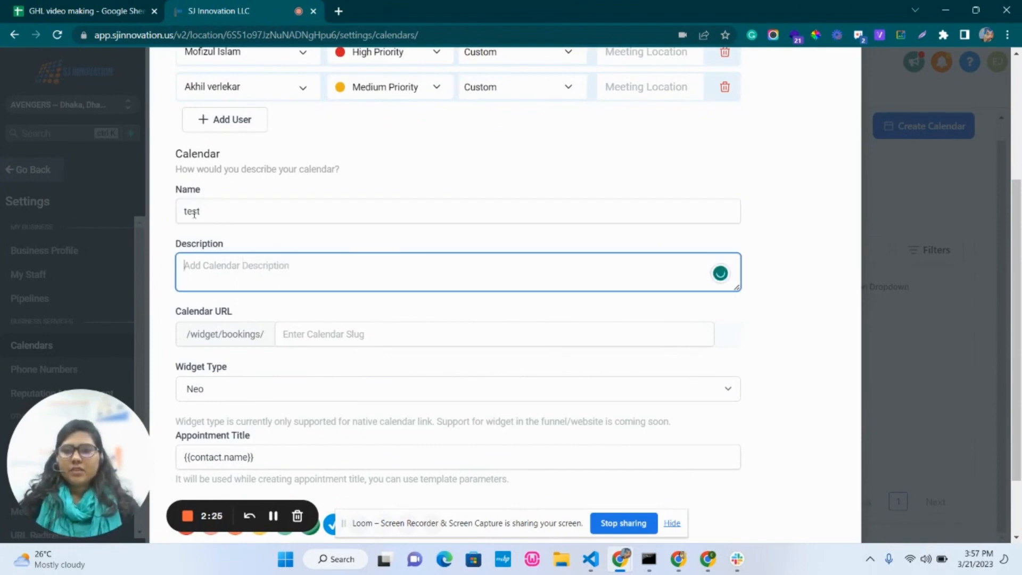
drag(235, 216, 141, 215)
key(BackSpace)
text(Test)
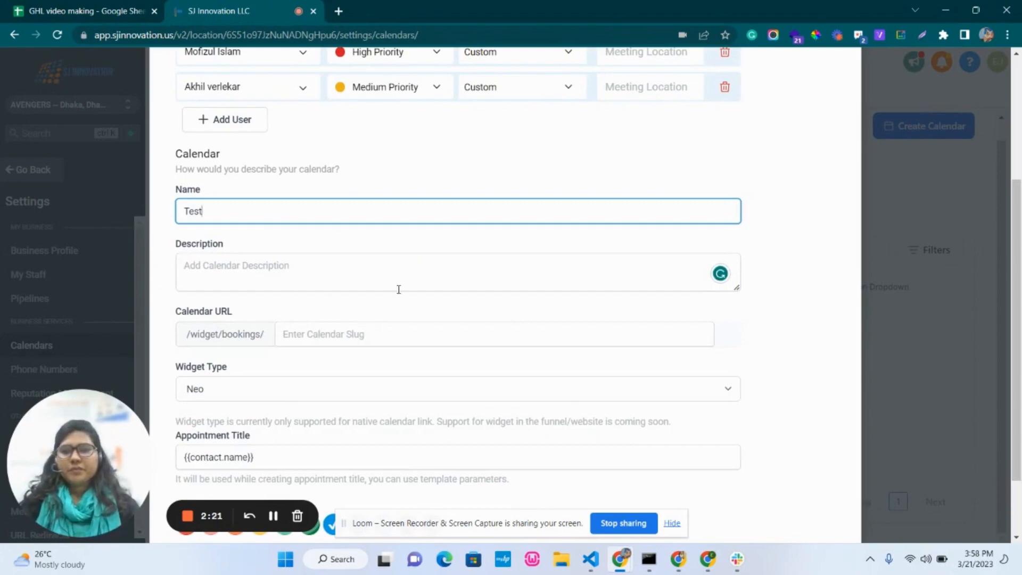
Try "test" as the calendar URL slug and replace it with a personal full name joined by an underscore
click(437, 283)
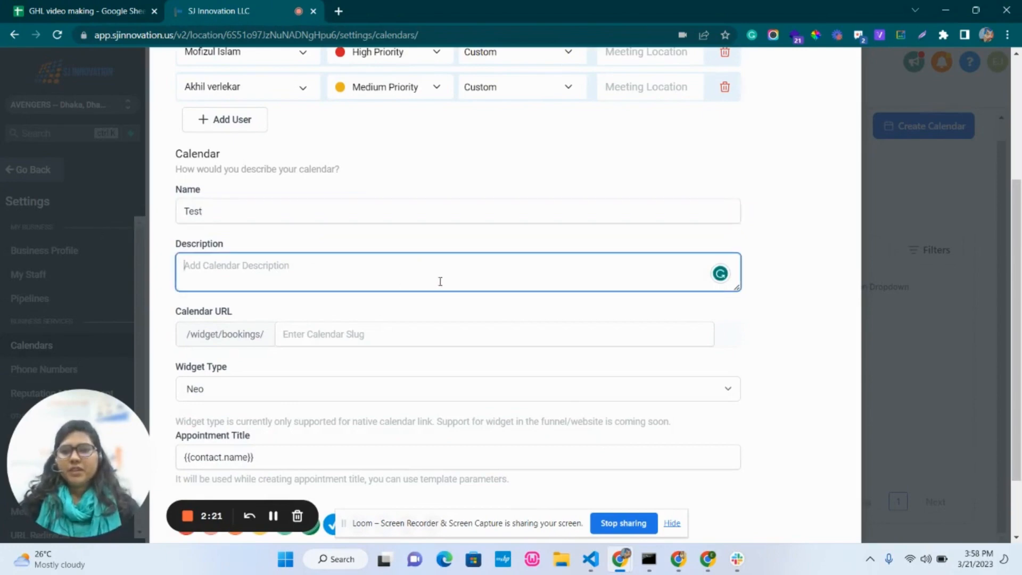
scroll(481, 279, down, 1)
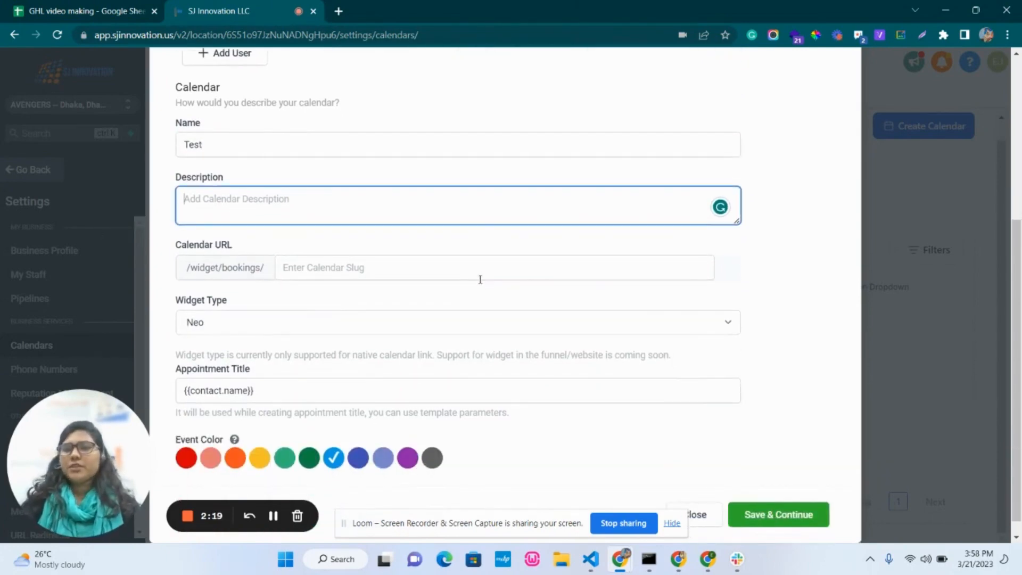
click(469, 266)
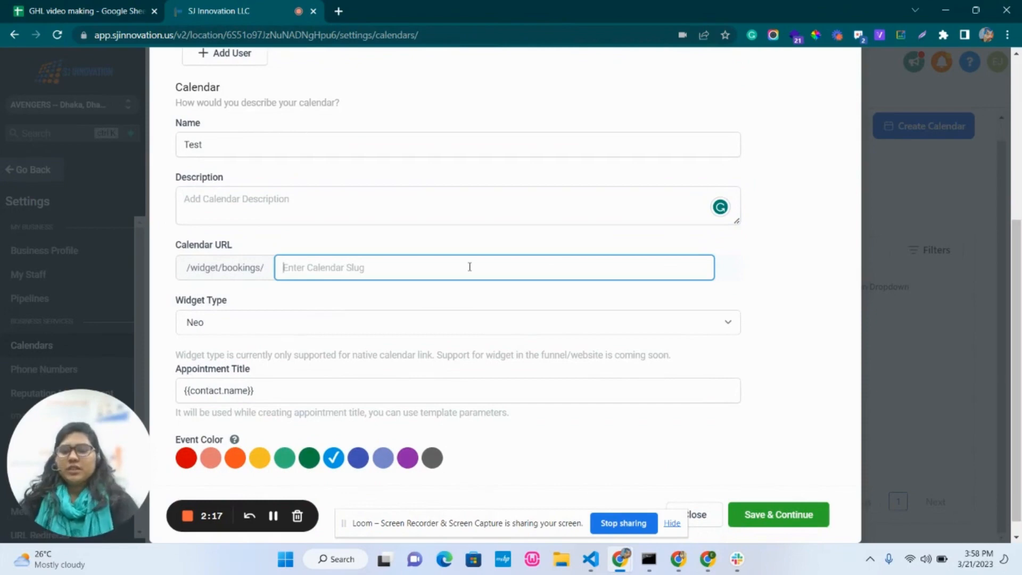
text(test)
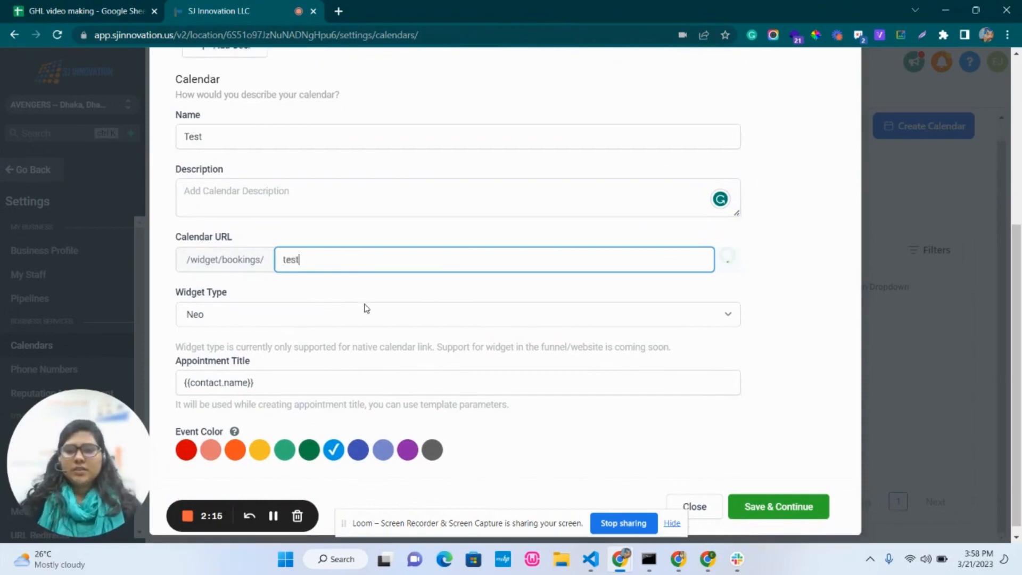
click(335, 301)
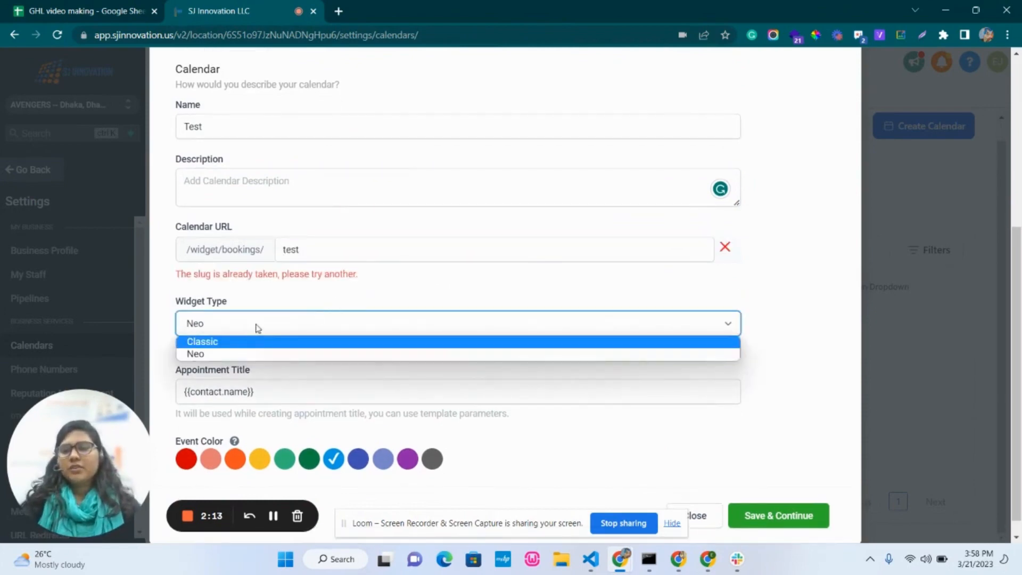
click(335, 249)
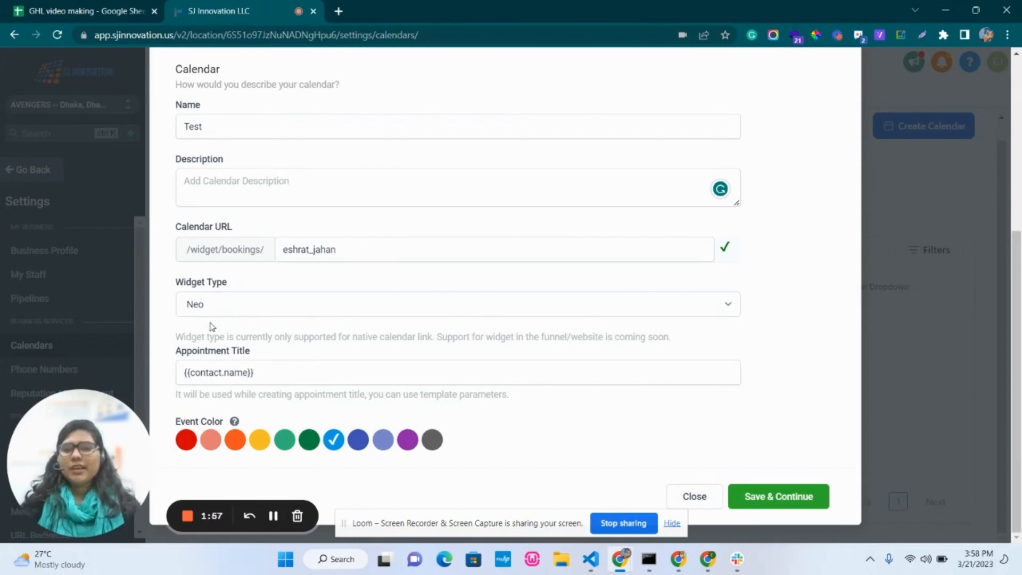
Choose Neo as the widget type and save the team and event setup to continue to availability
click(240, 309)
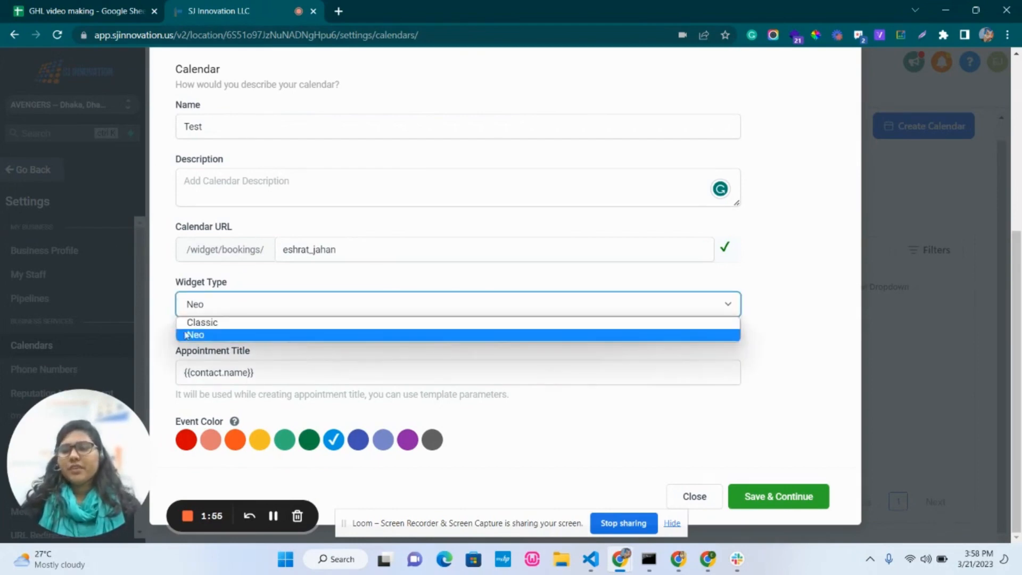
click(272, 335)
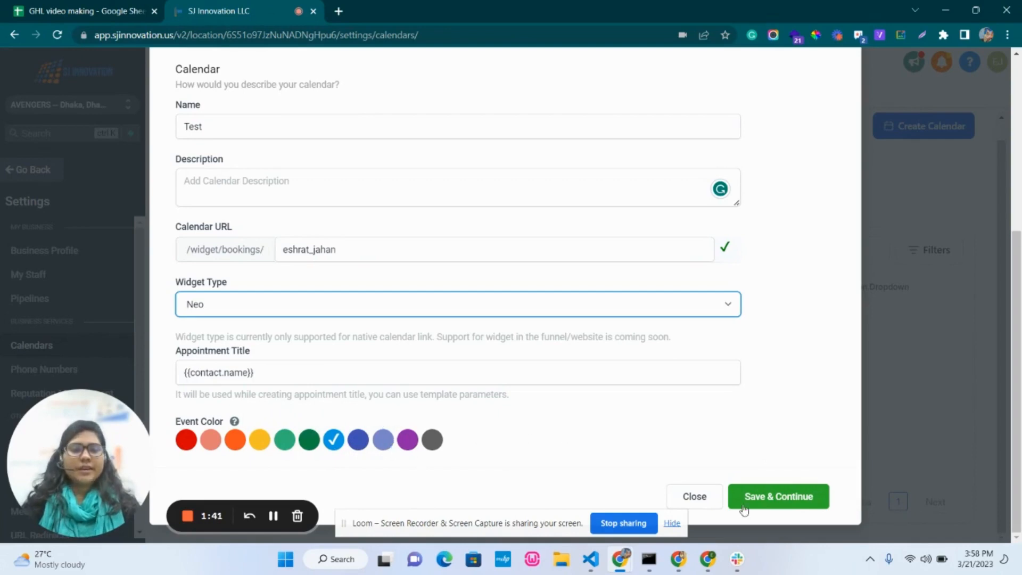
click(787, 497)
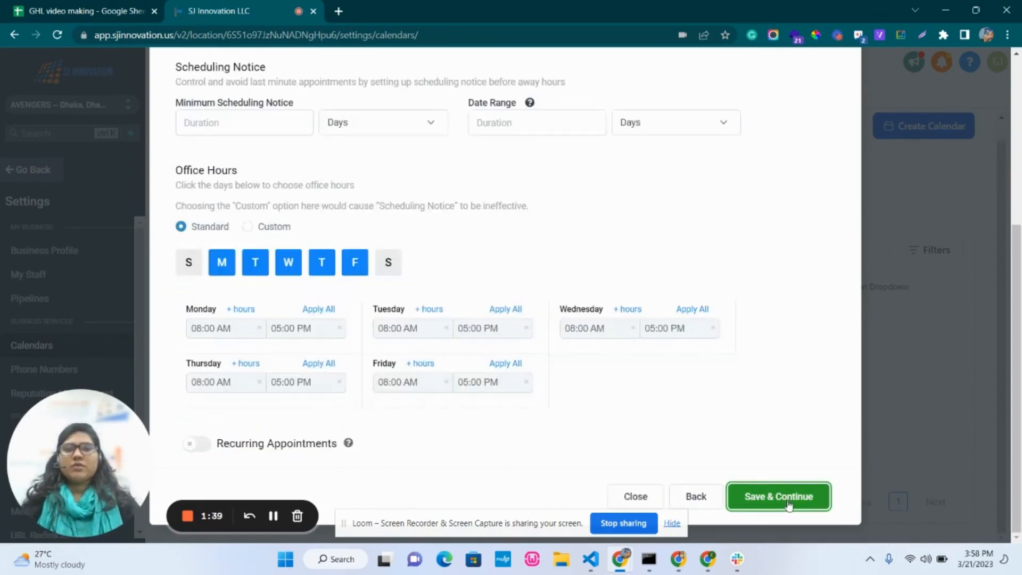
Set the appointment slot duration to 30 minutes and the slot interval to 5 minutes
scroll(662, 287, up, 5)
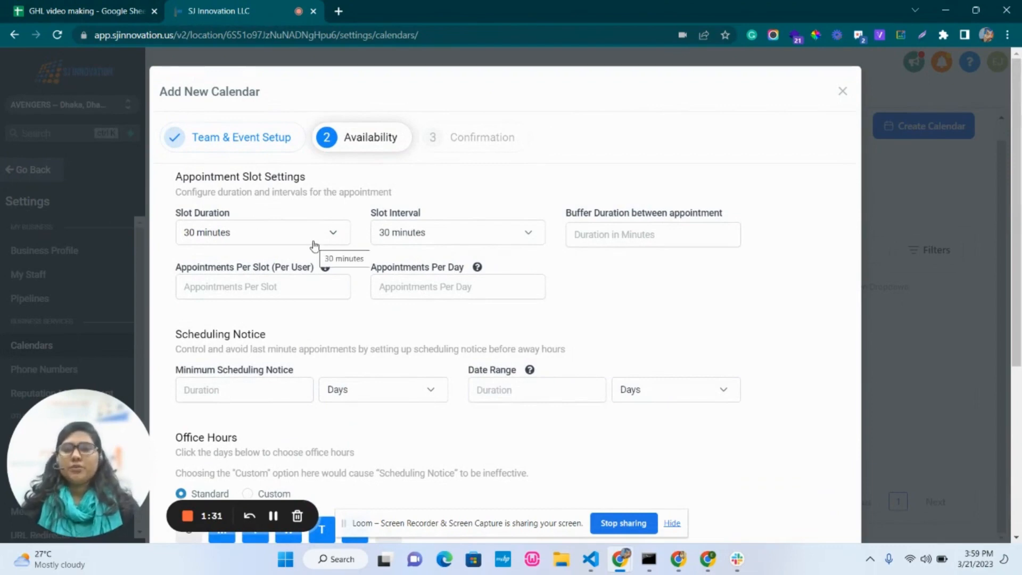
click(265, 238)
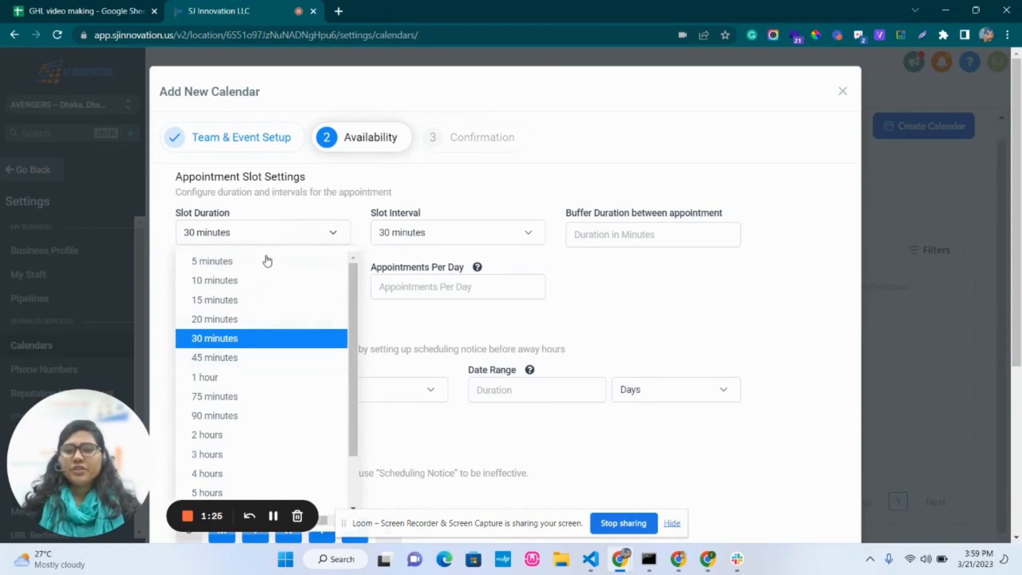
click(257, 340)
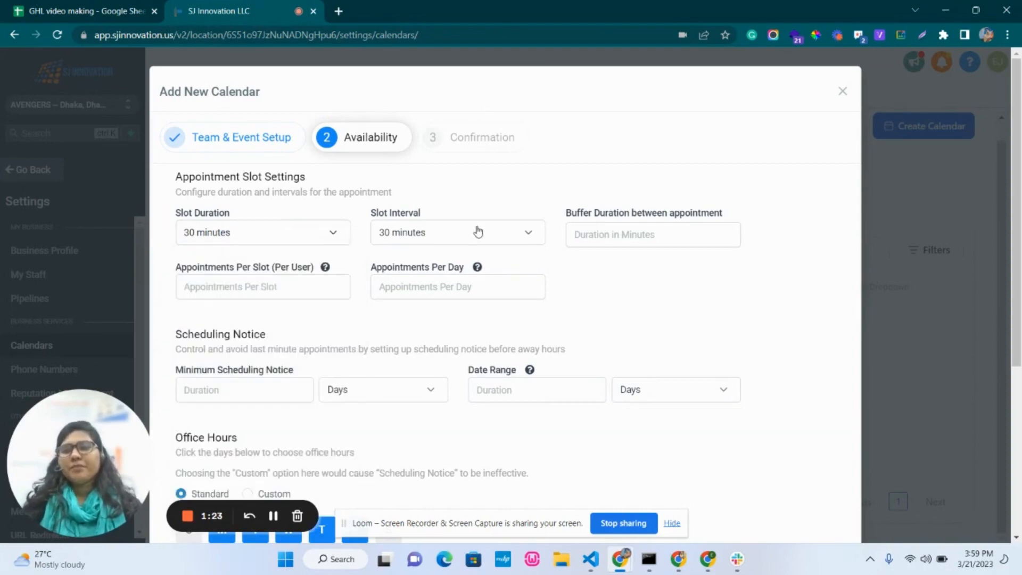
click(478, 238)
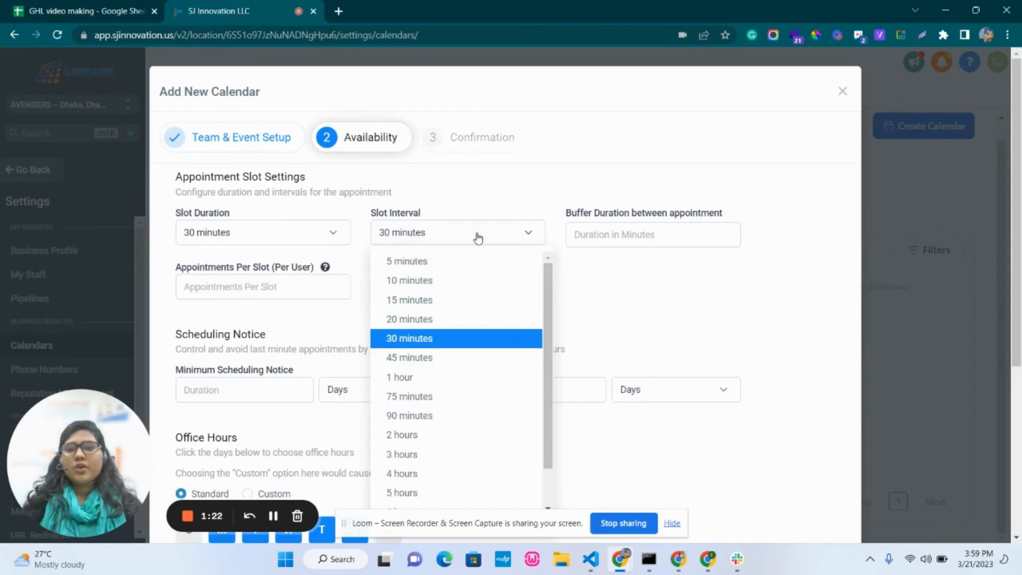
click(465, 269)
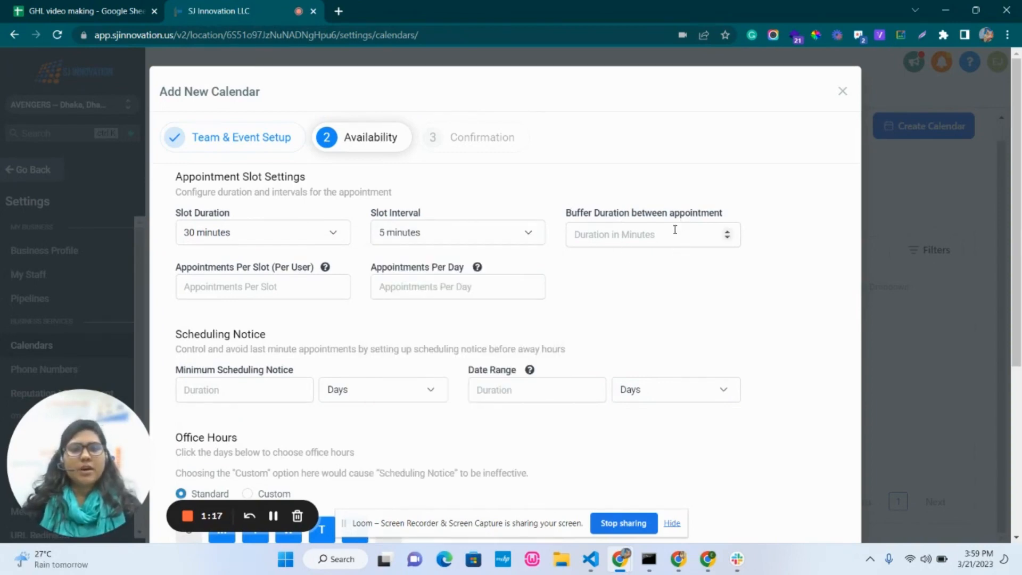
Set the appointments per slot for each user to 1, leaving the appointments per day blank
click(264, 286)
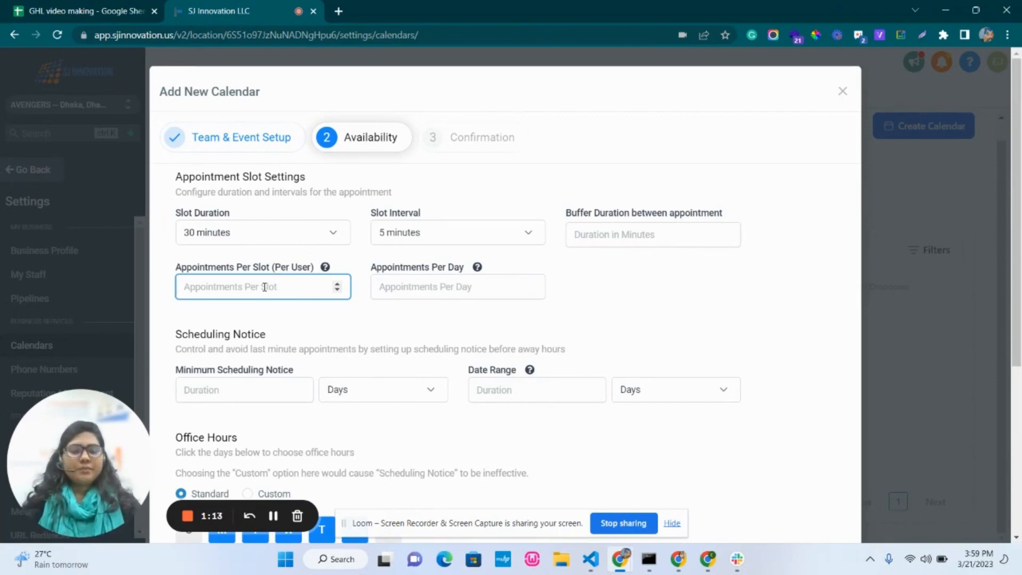
text(1)
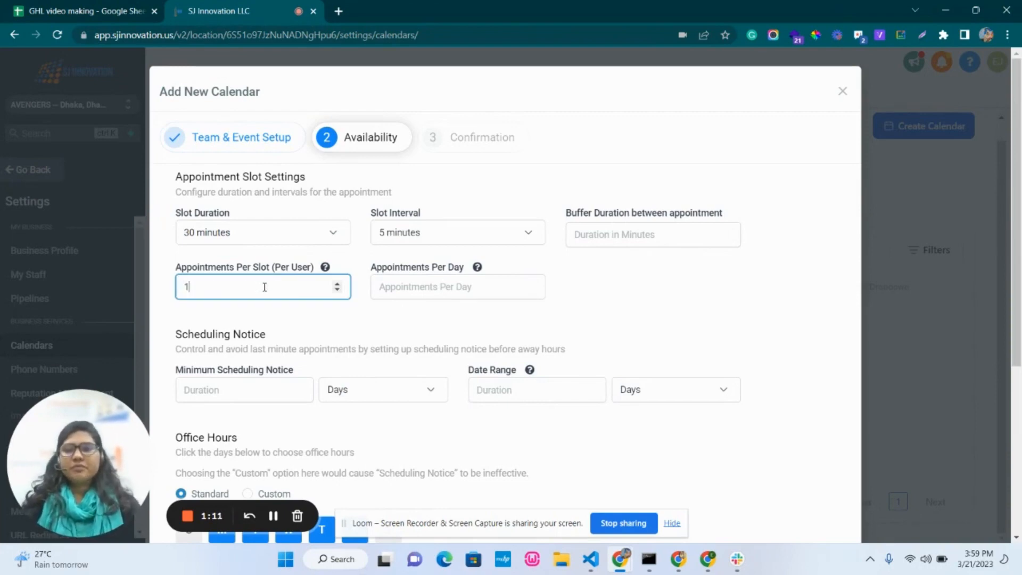
click(319, 333)
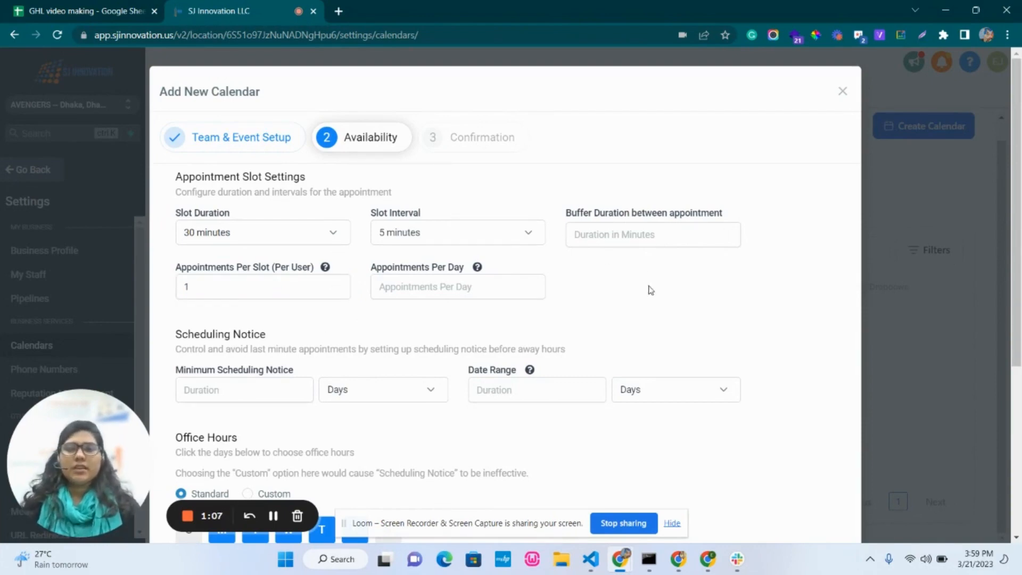
scroll(618, 303, down, 3)
click(450, 153)
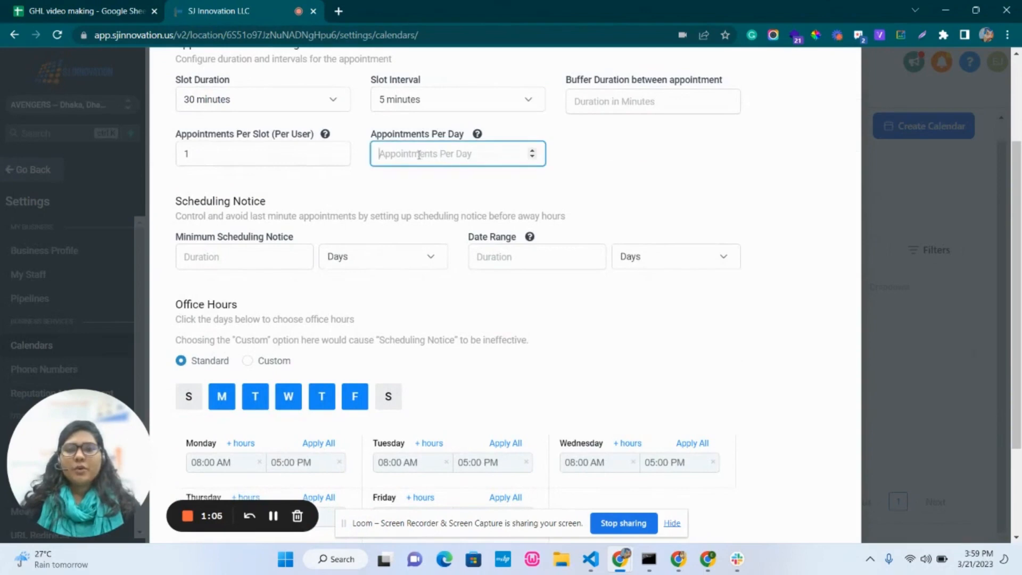
scroll(312, 249, down, 1)
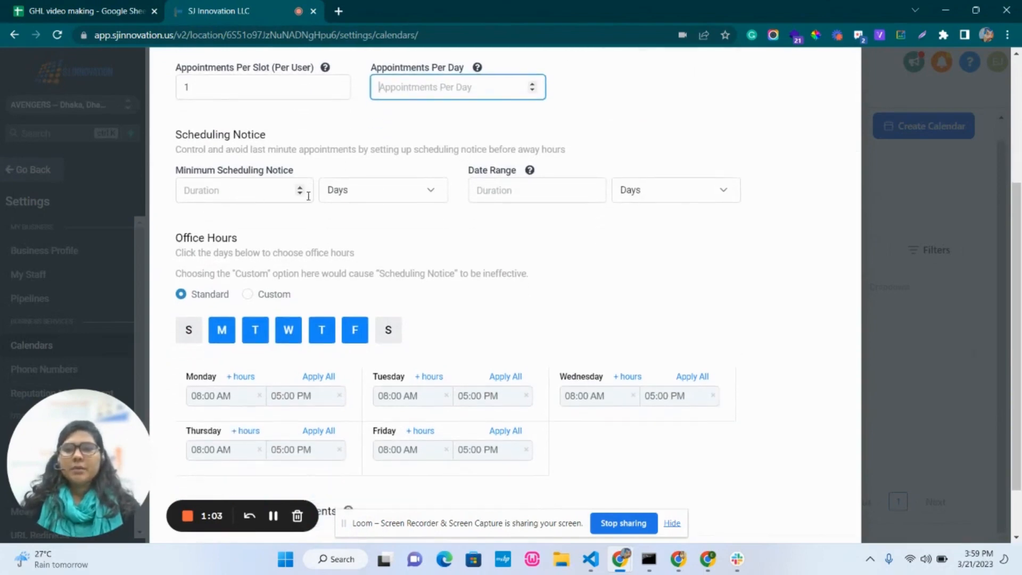
Set the minimum scheduling notice to 2 days and save the availability to continue to confirmation
click(243, 191)
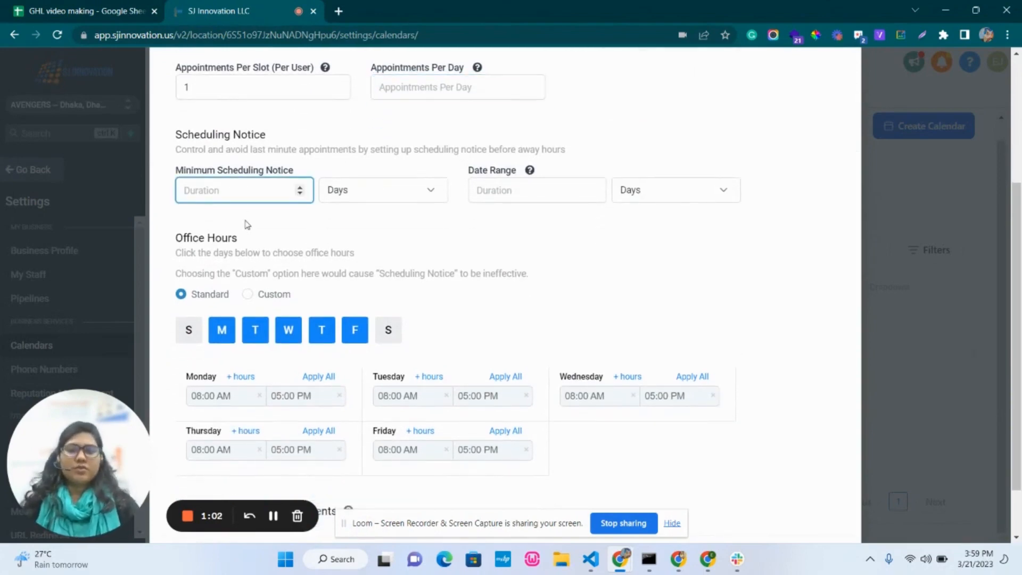
text(2)
click(467, 239)
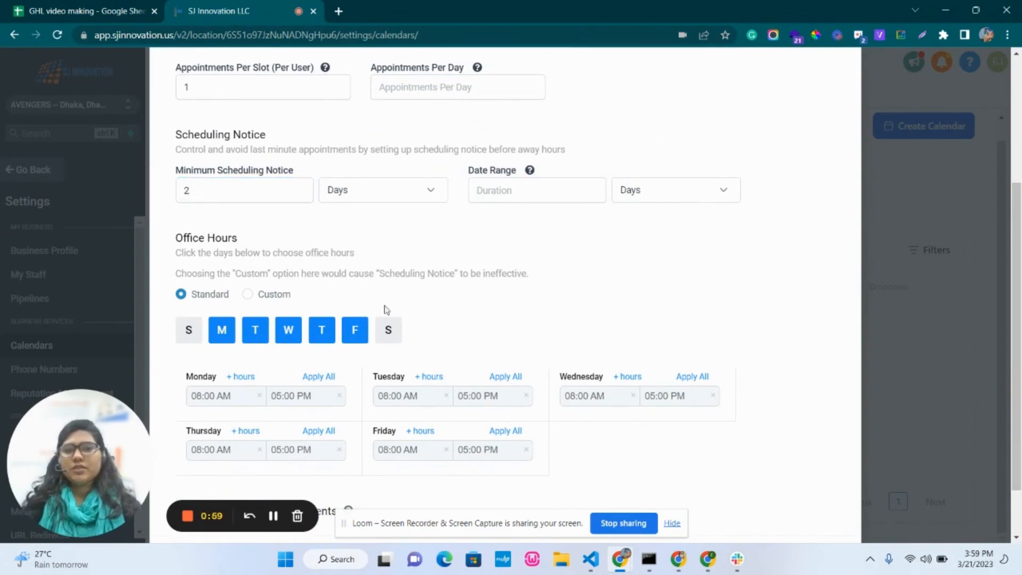
scroll(364, 294, down, 1)
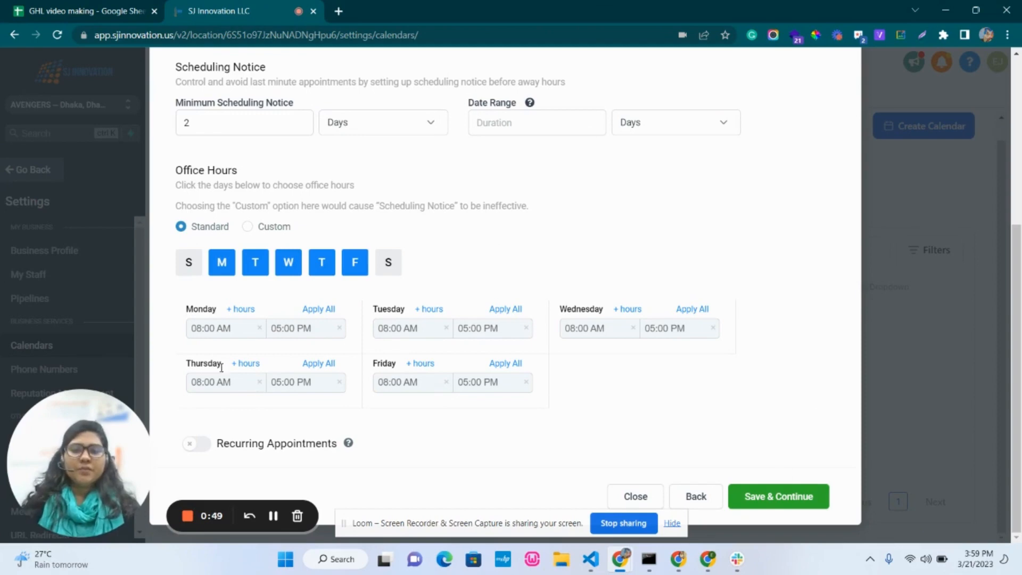
click(790, 503)
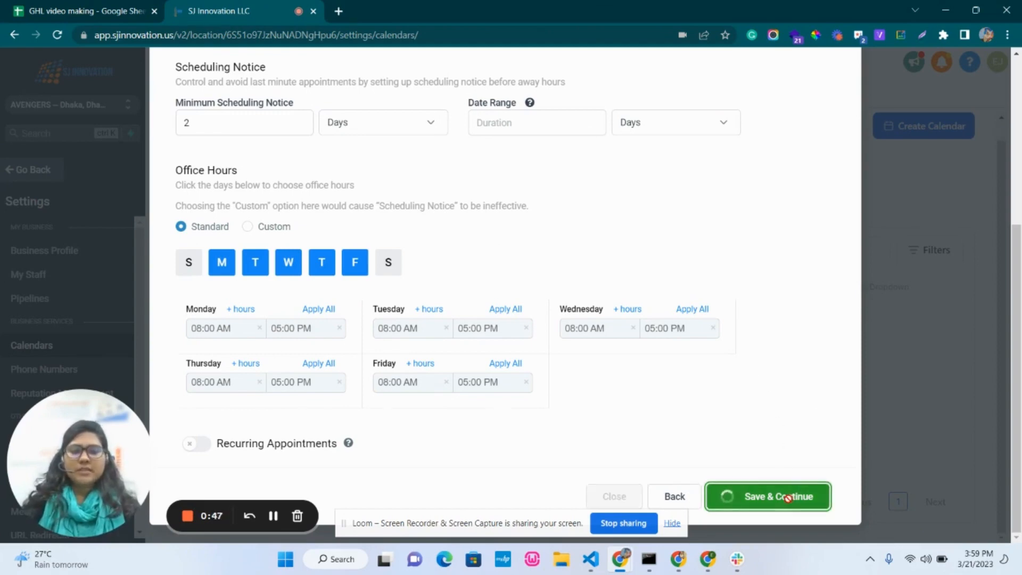
Choose "test anniversary form" as the calendar's custom form
scroll(507, 310, up, 3)
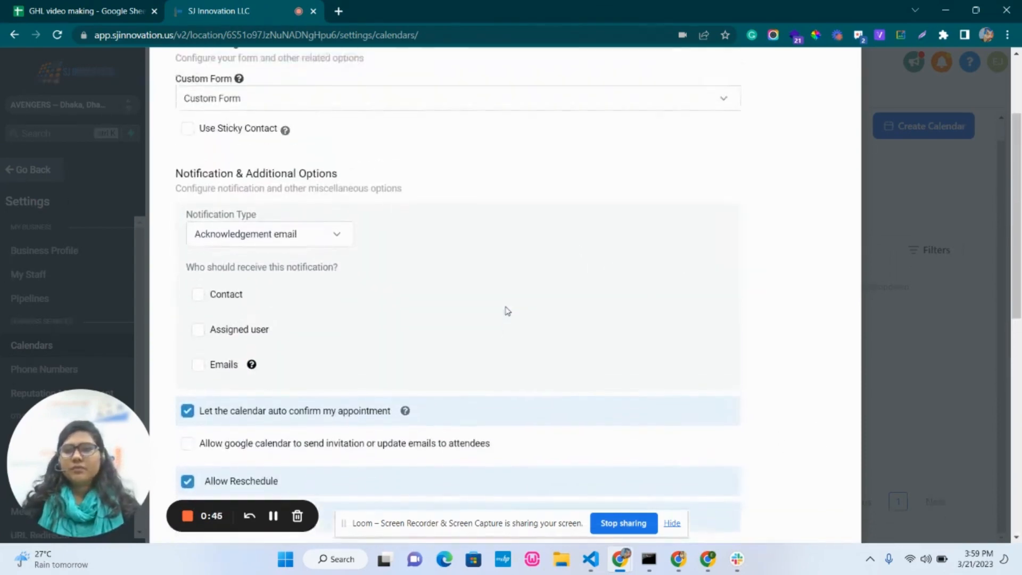
scroll(507, 310, up, 3)
click(378, 233)
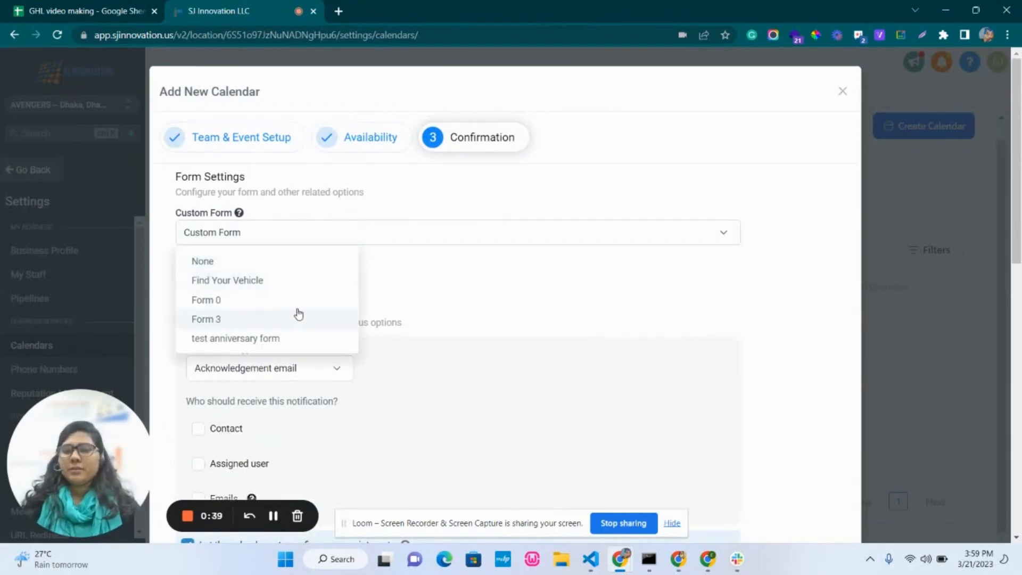
click(457, 275)
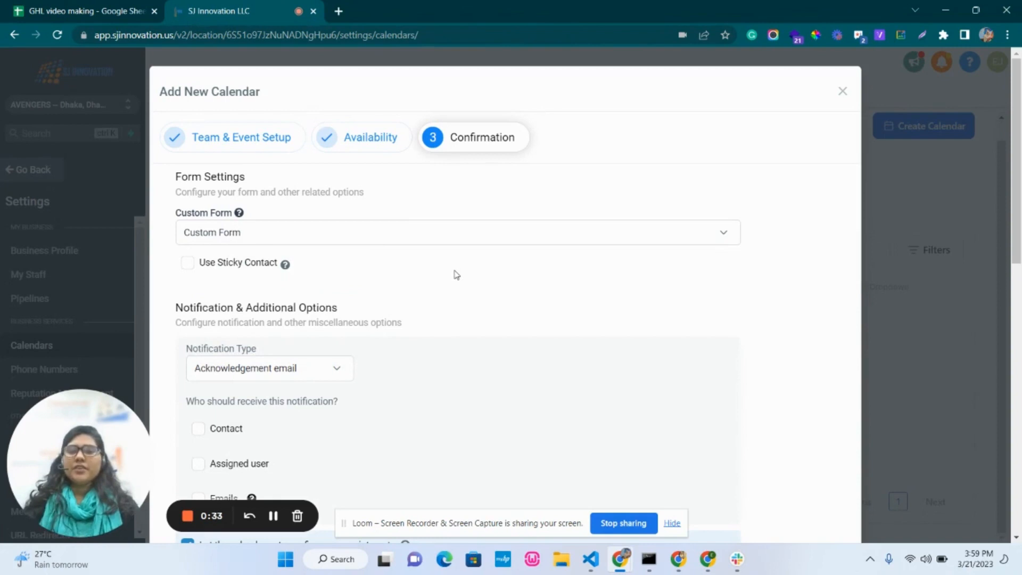
click(285, 234)
click(268, 337)
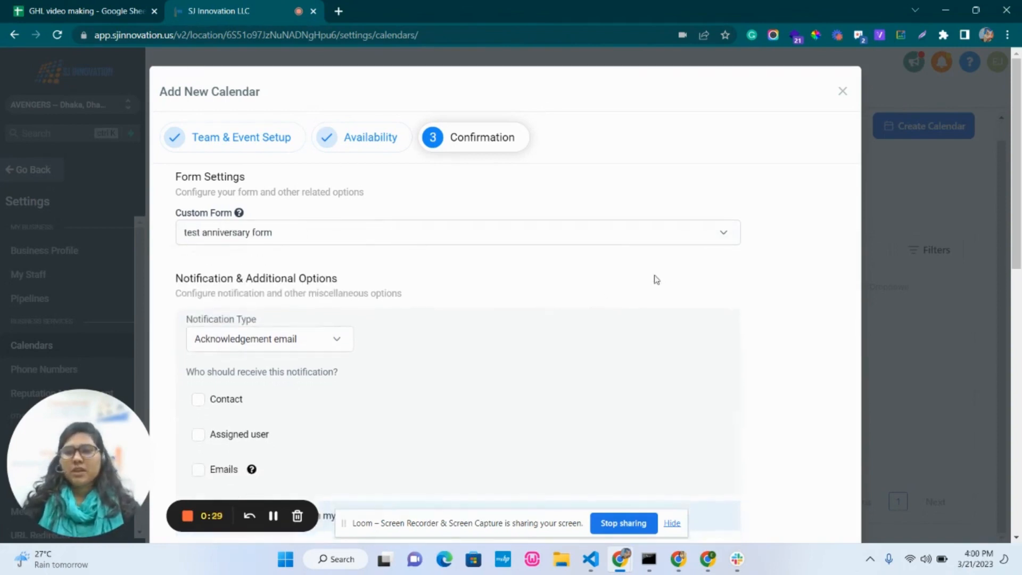
Keep Acknowledgement email as the notification type and make the assigned user its recipient
scroll(623, 298, down, 1)
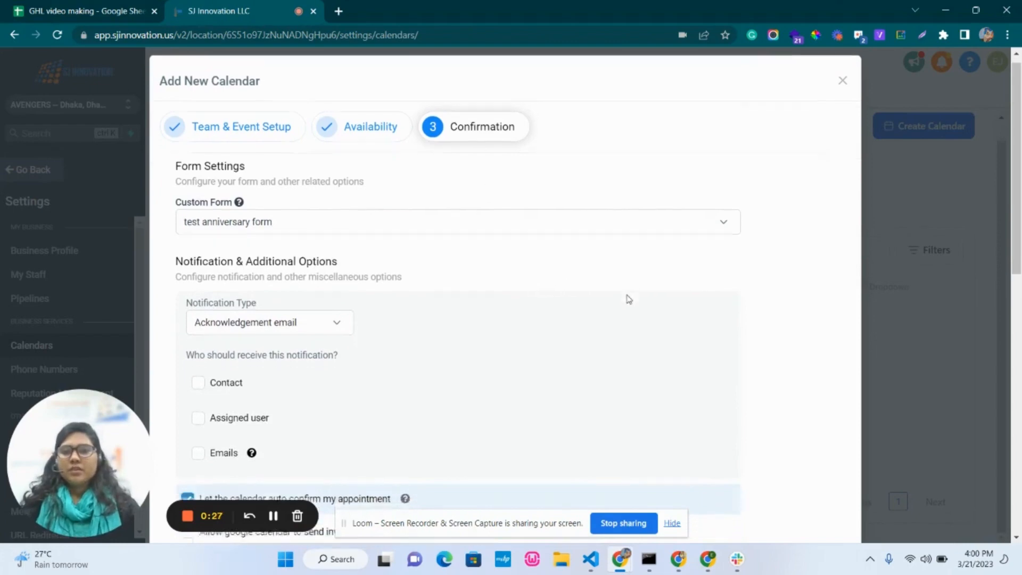
scroll(479, 292, down, 1)
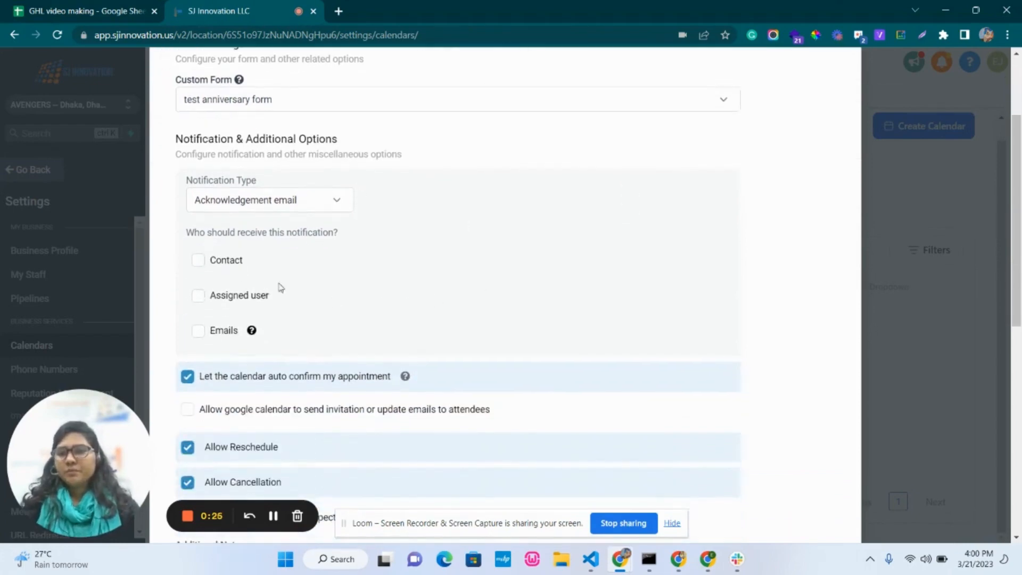
drag(172, 138, 365, 144)
click(478, 181)
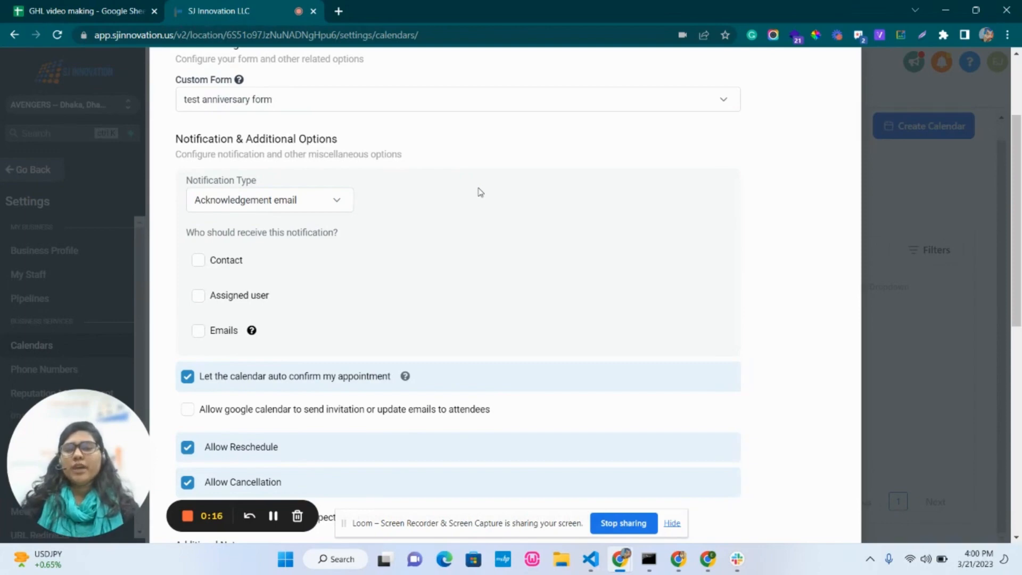
click(261, 201)
click(262, 204)
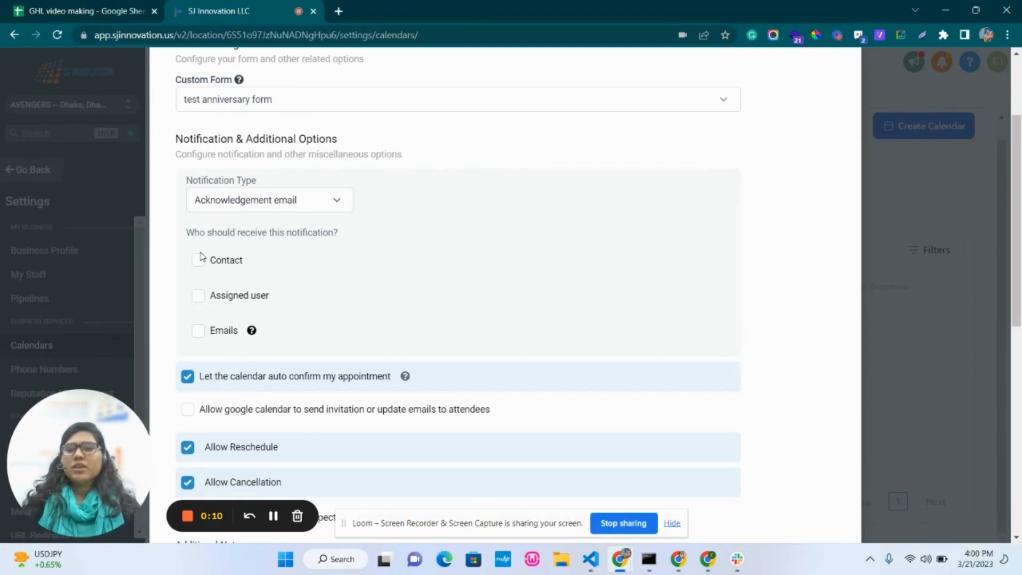
scroll(249, 310, down, 1)
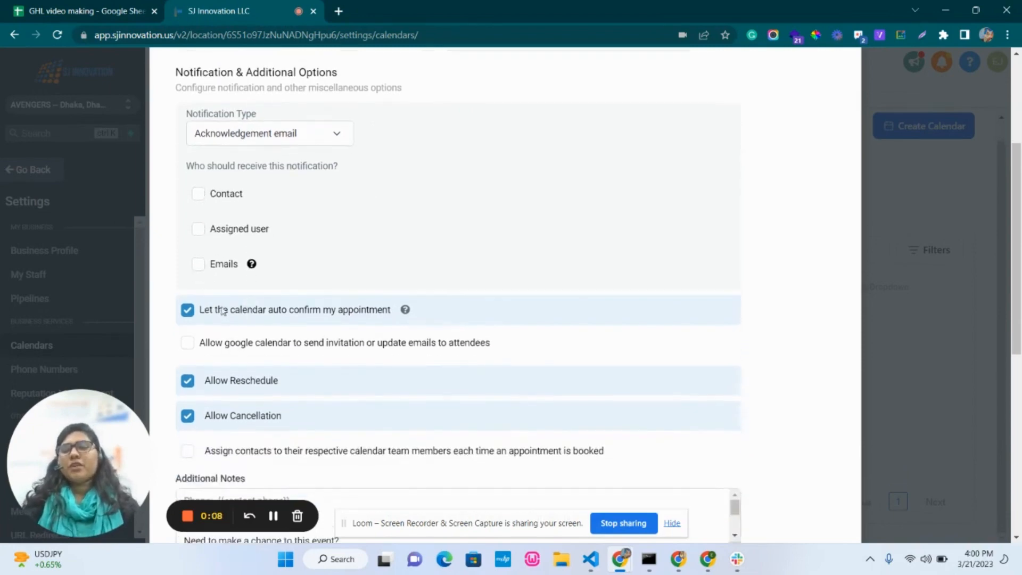
click(198, 264)
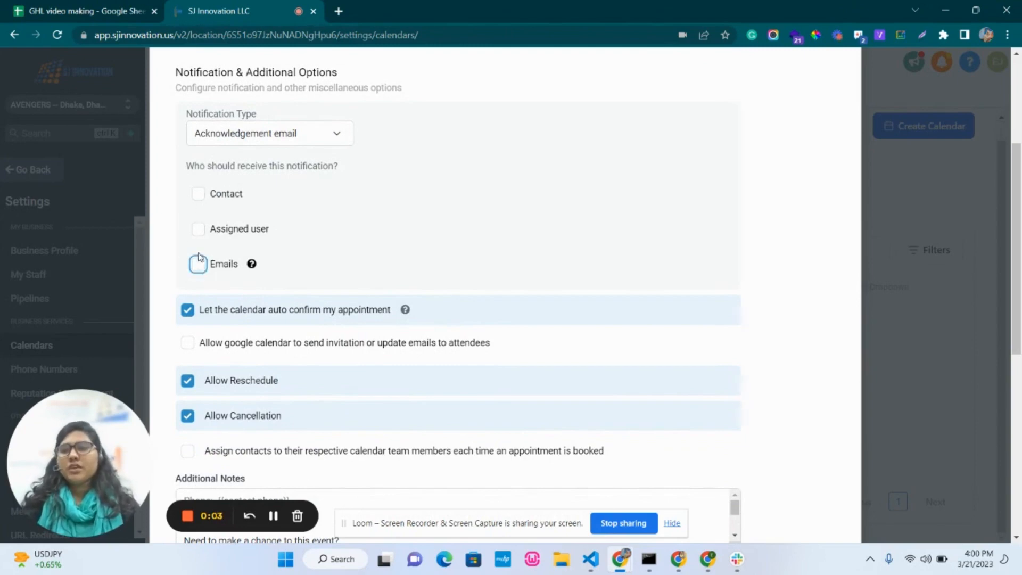
click(197, 229)
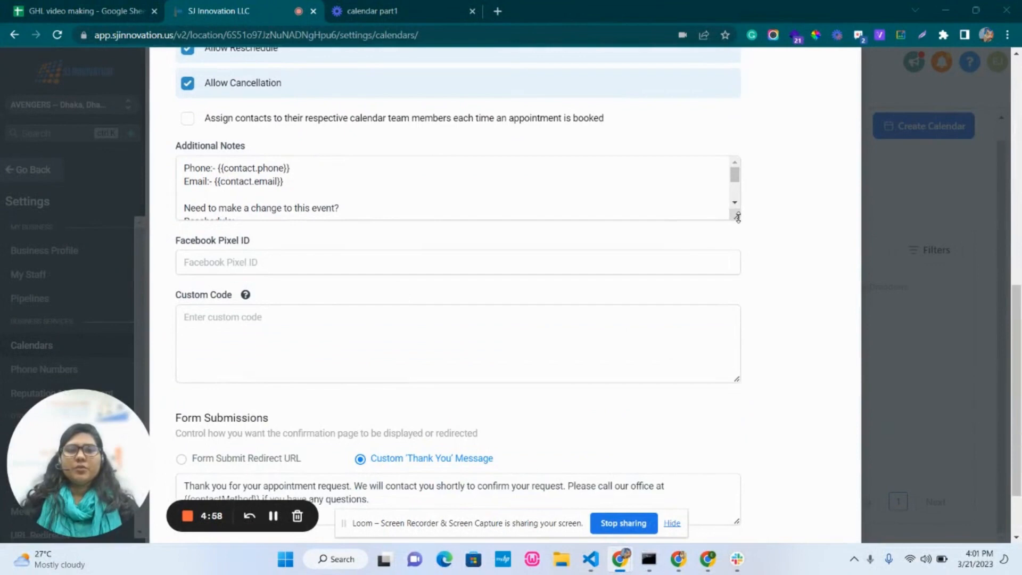
Enlarge the Additional Notes box to examine its full text, and look over the empty Custom Code field
drag(738, 217, 738, 326)
drag(322, 282, 165, 168)
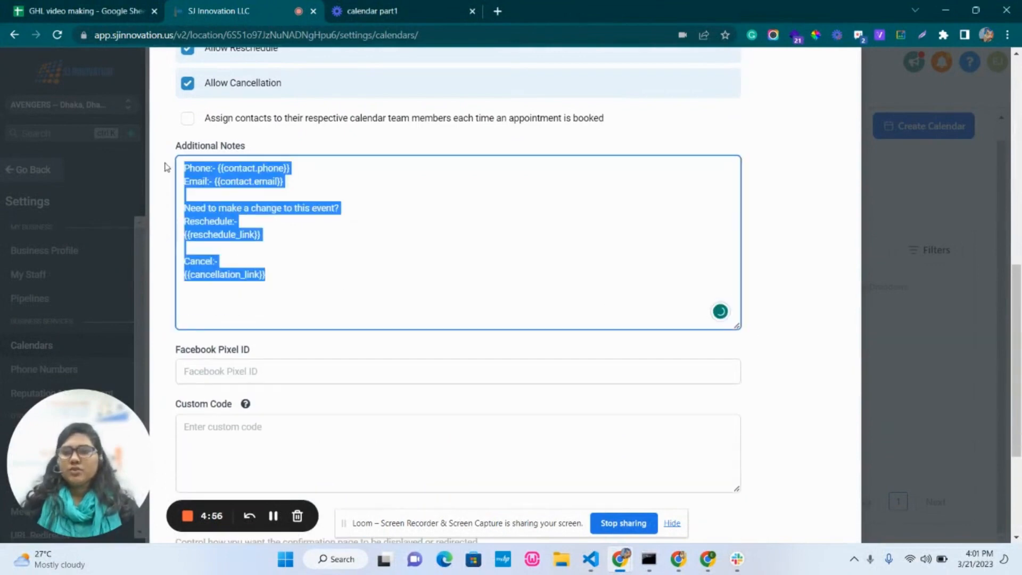
click(392, 271)
scroll(399, 269, down, 4)
click(250, 243)
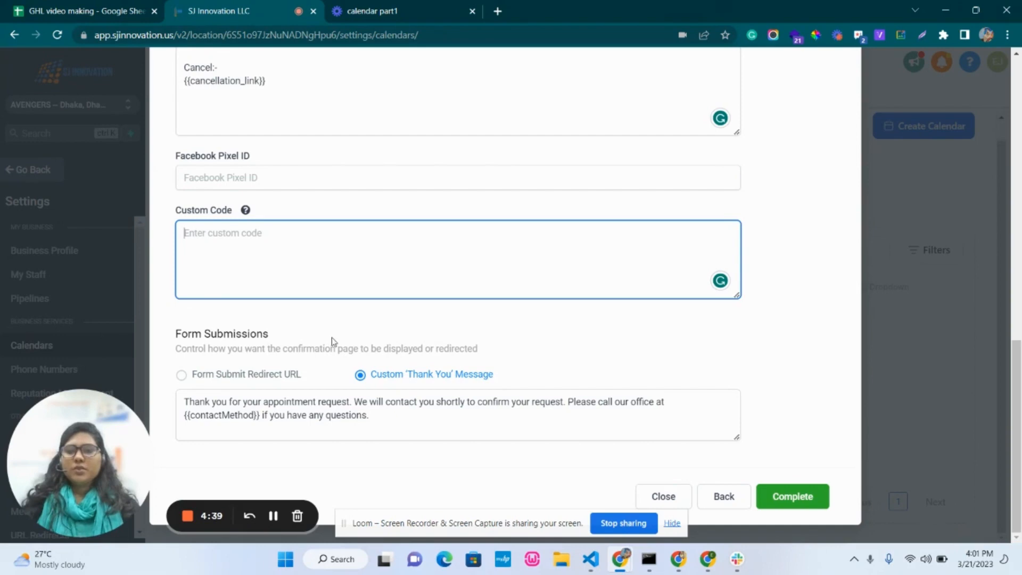
Try the Form Submit Redirect URL option for form submissions without entering a URL
click(229, 377)
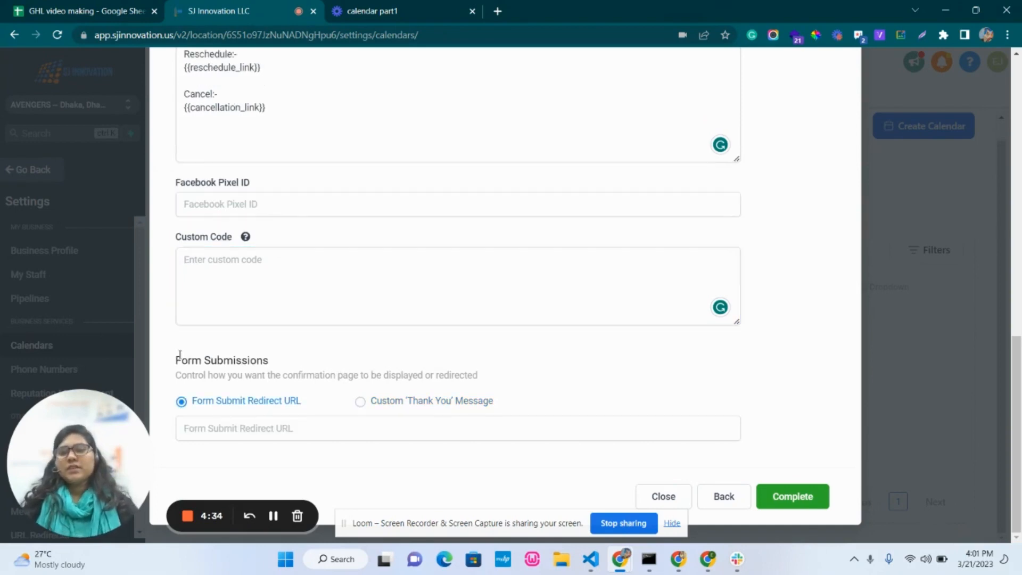
drag(175, 361, 293, 356)
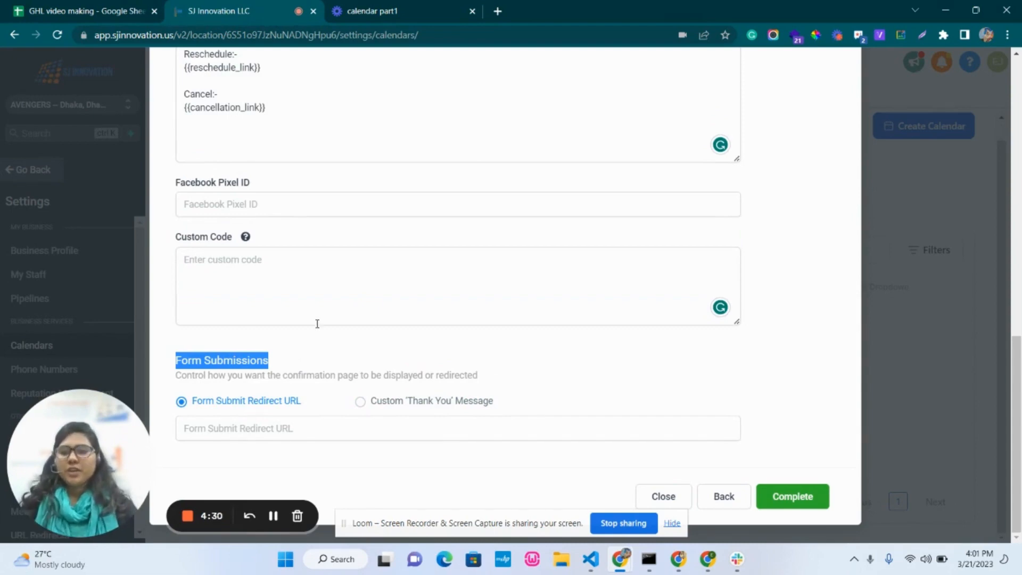
click(269, 361)
drag(281, 360, 176, 361)
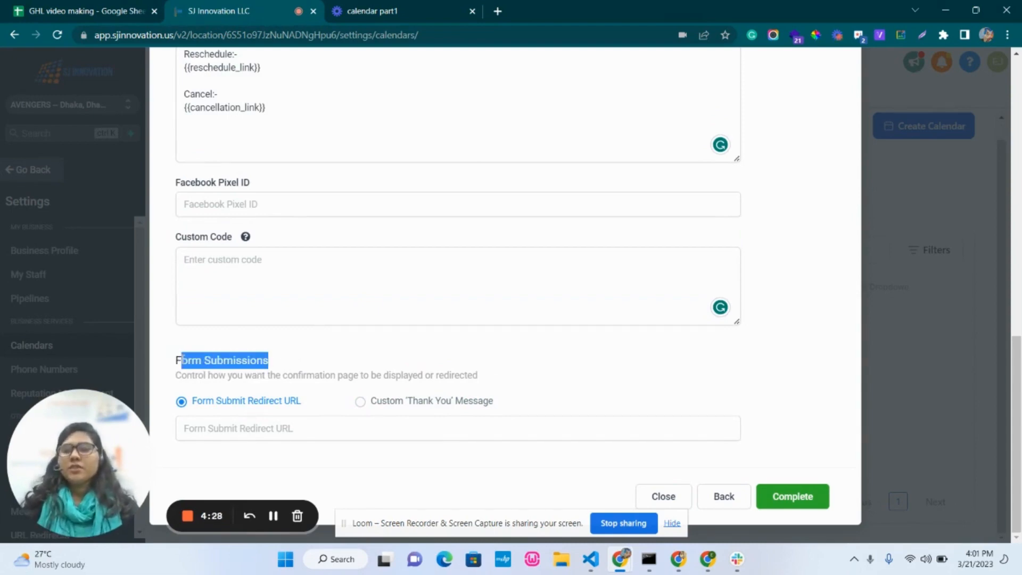
scroll(471, 298, up, 15)
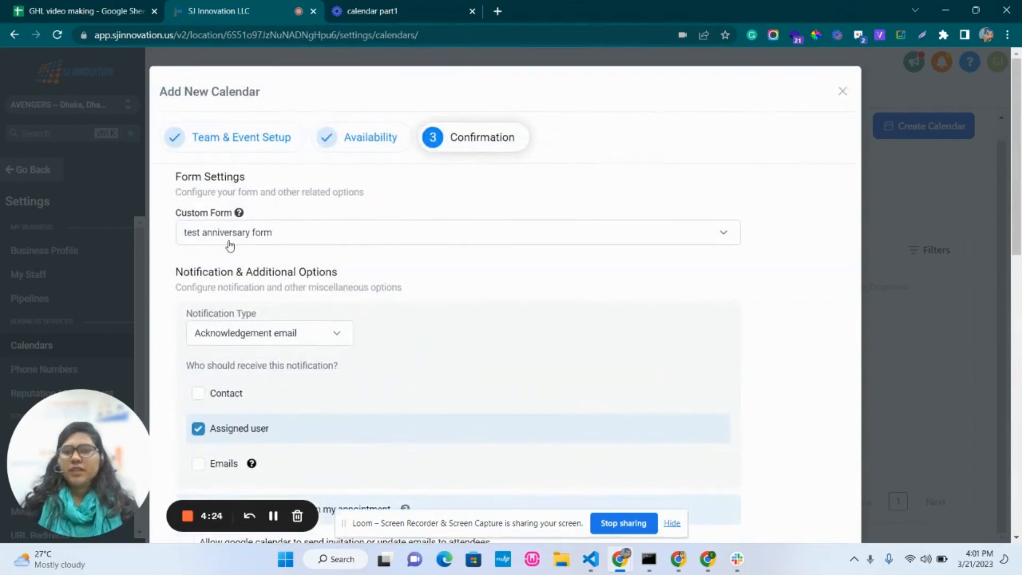
scroll(668, 278, down, 15)
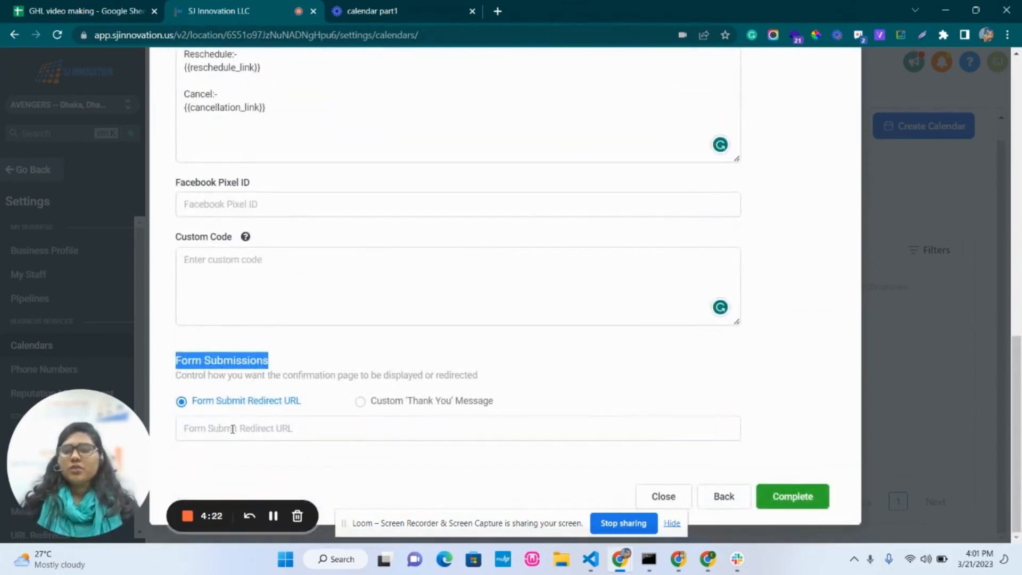
click(235, 428)
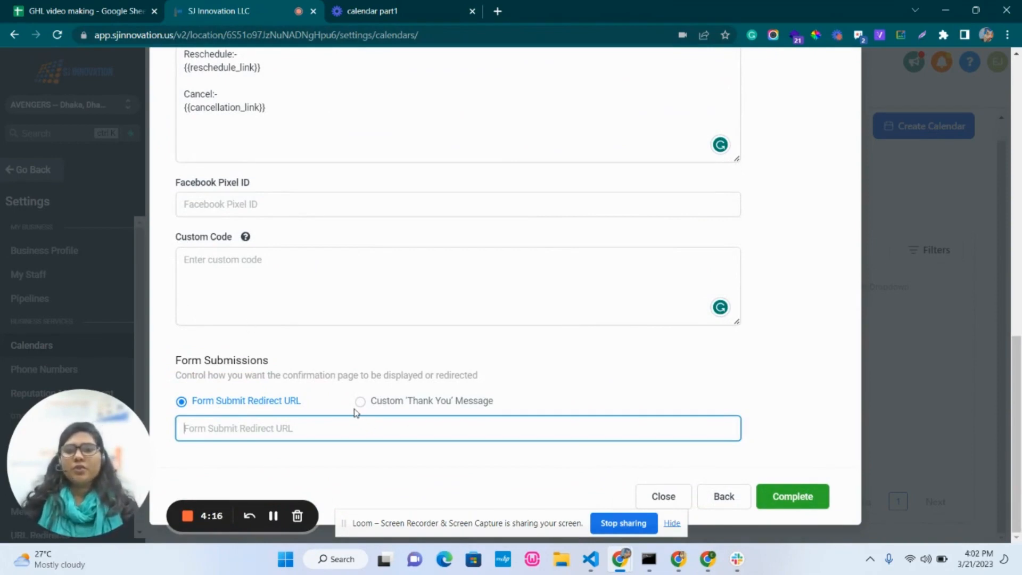
Choose the Custom 'Thank You' Message for form submissions and complete the calendar
click(359, 403)
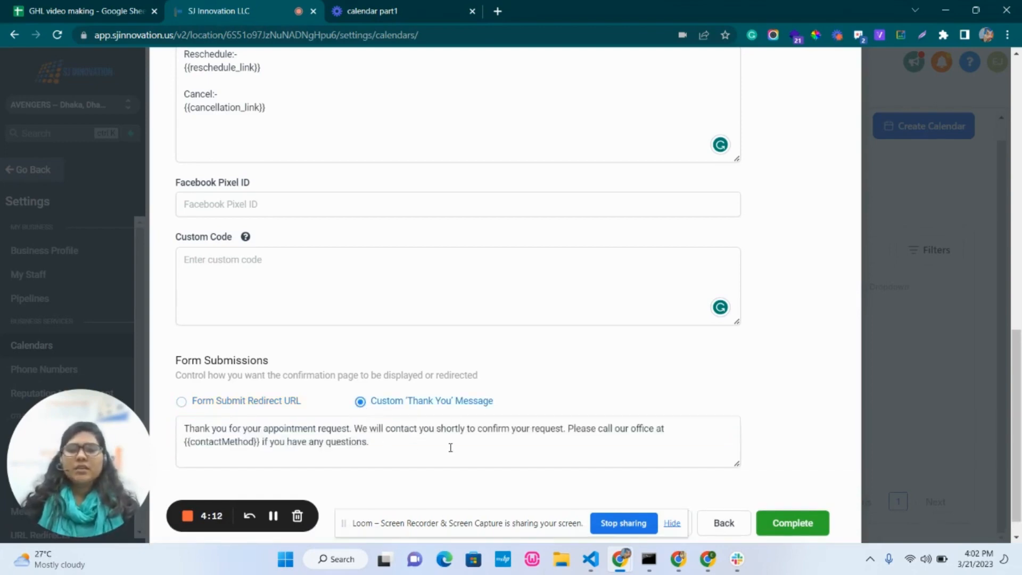
scroll(772, 335, down, 1)
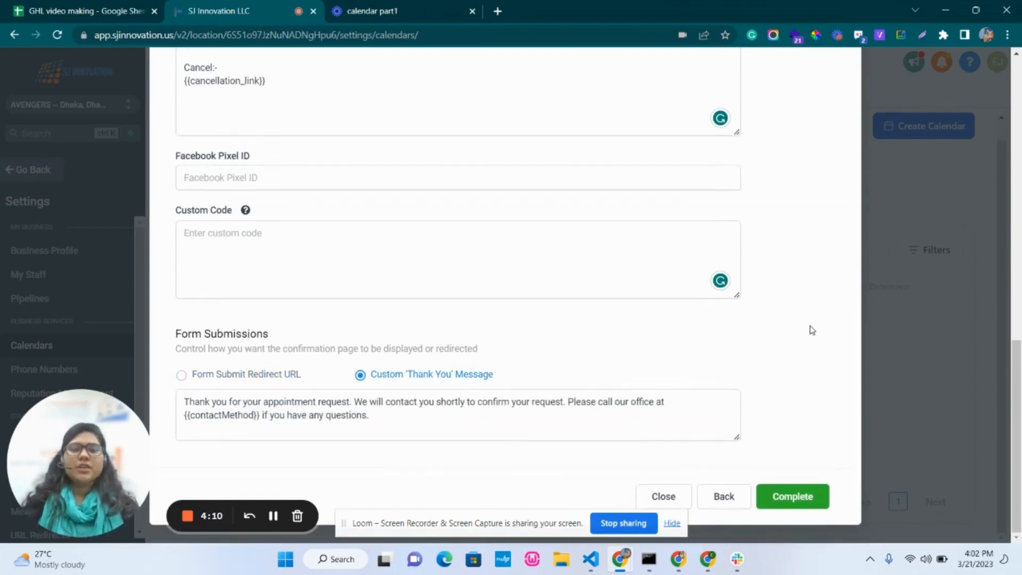
click(792, 497)
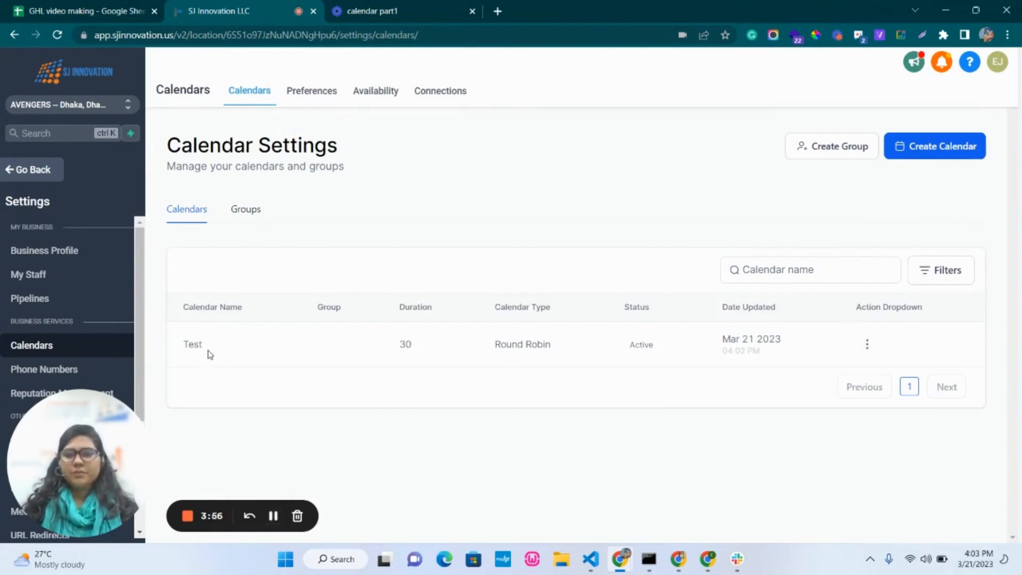
Copy the embed code of the Test calendar
double_click(196, 345)
click(864, 345)
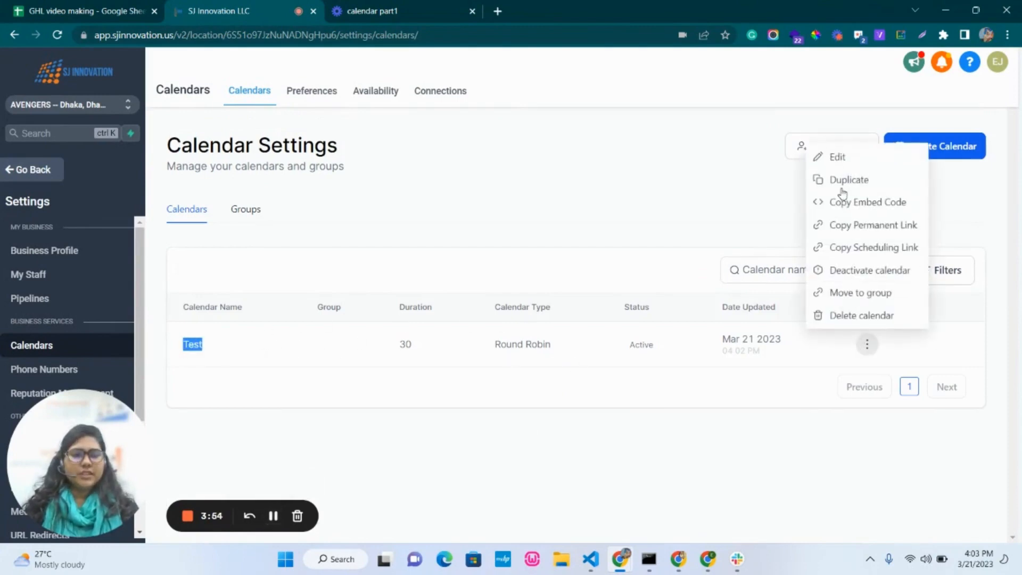
click(861, 211)
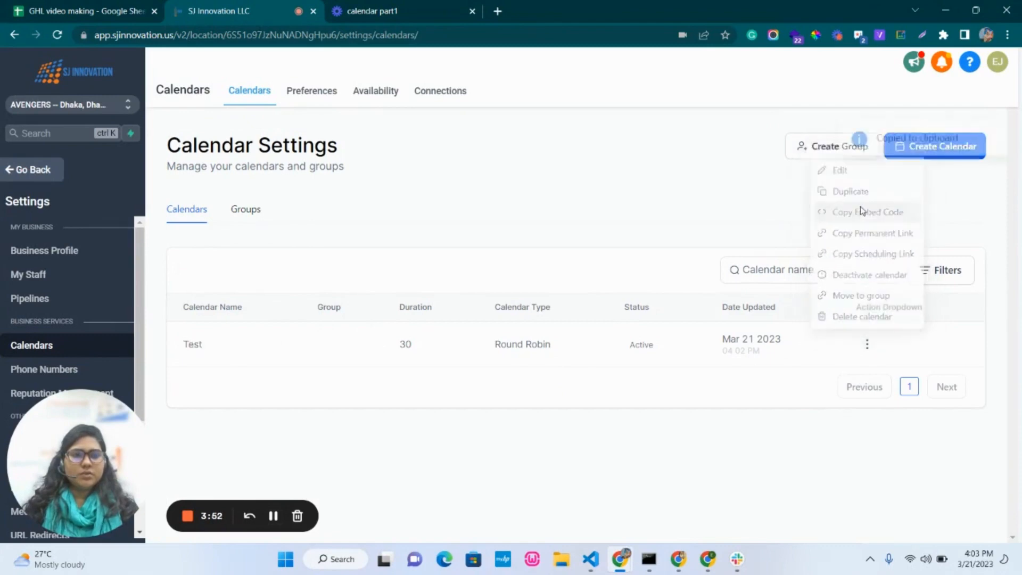
Paste the copied embed code into the address bar of a new browser tab
click(497, 11)
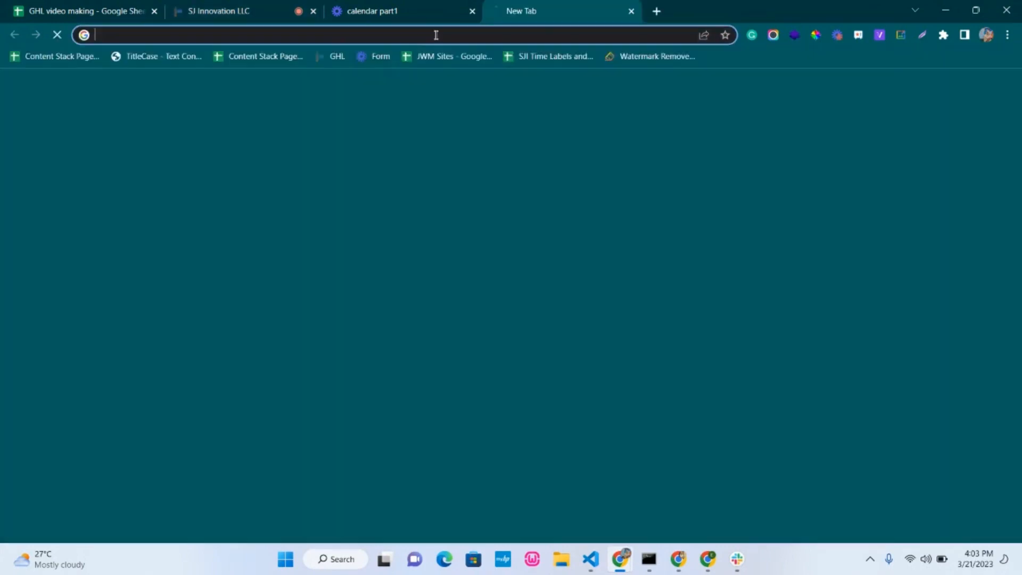
click(436, 34)
key(ctrl+v)
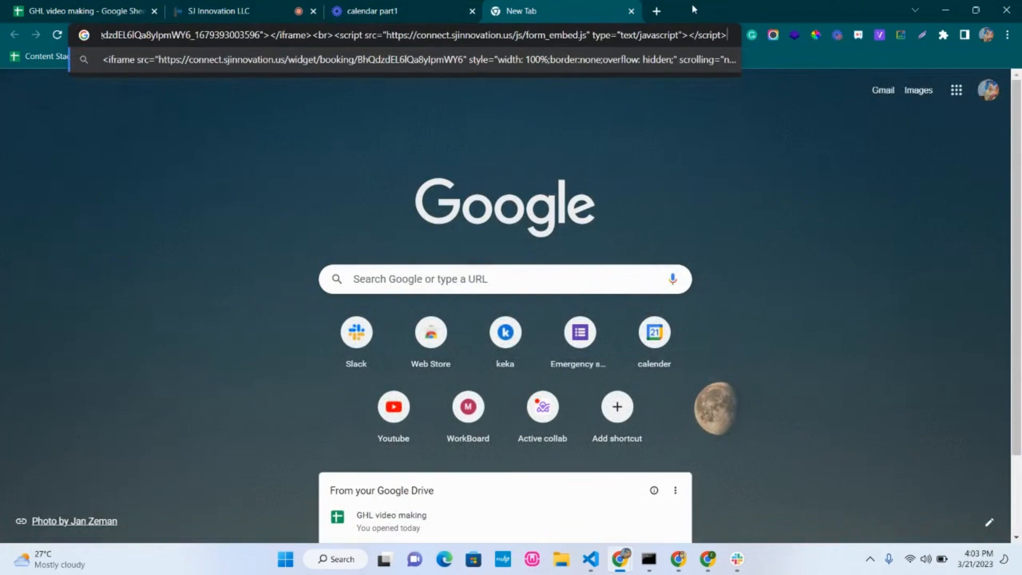
Clear the pasted embed code from the address bar and copy the Test calendar's scheduling link from the calendar settings
key(ctrl+a)
key(BackSpace)
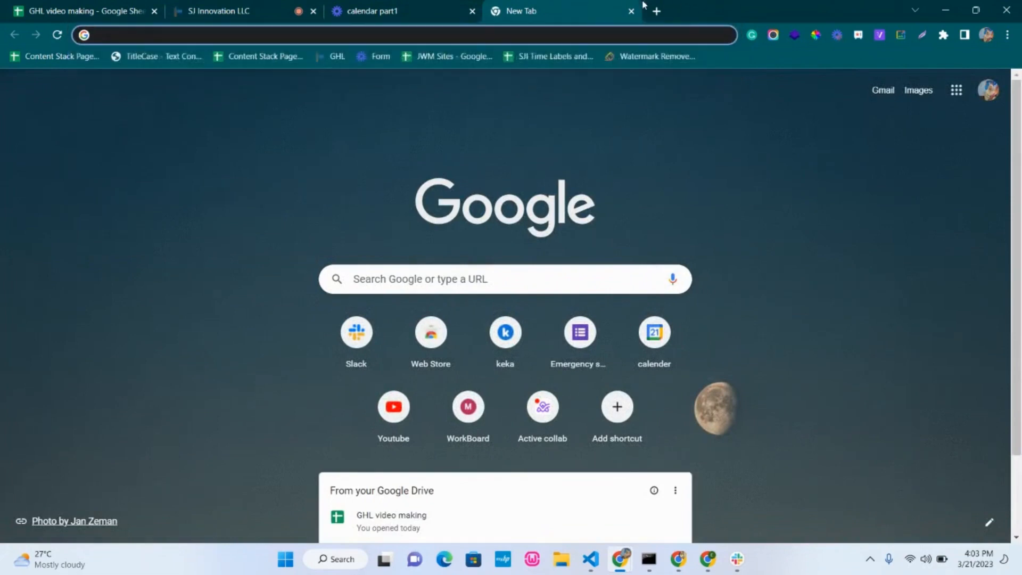
click(387, 6)
click(250, 6)
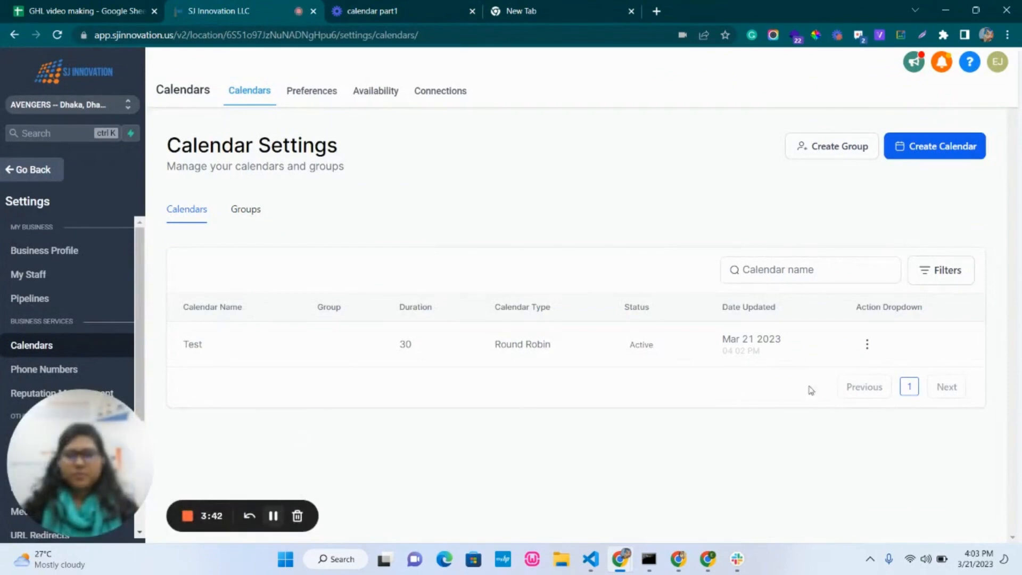
click(866, 344)
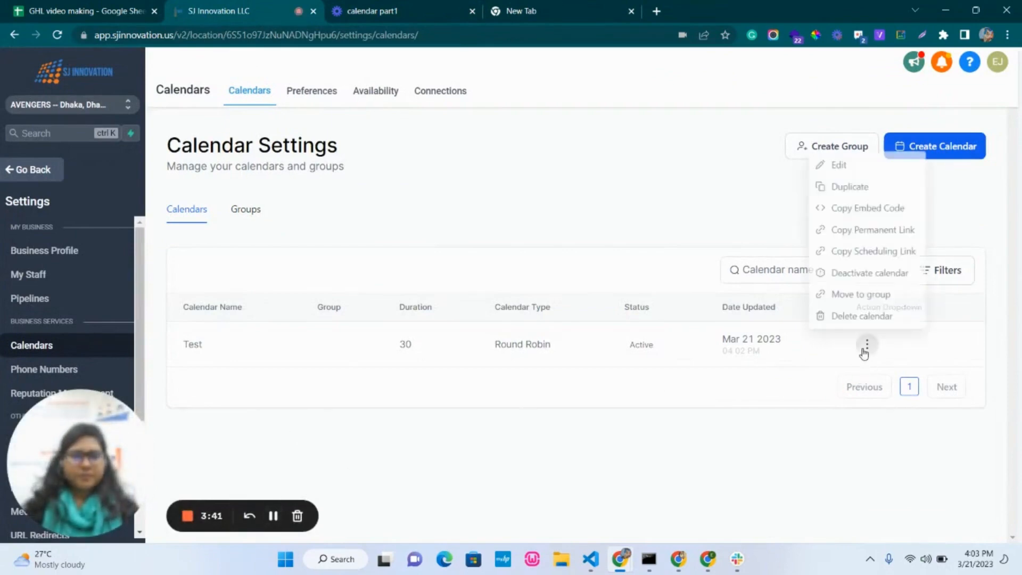
click(888, 255)
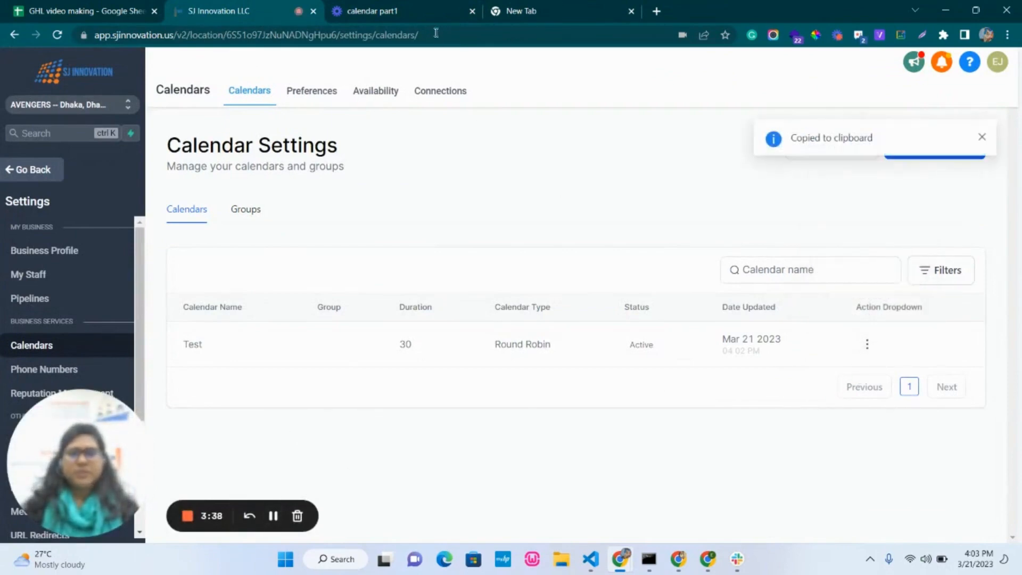
Open the copied scheduling link in the blank browser tab and move that tab beside the calendar settings tab
click(521, 11)
click(392, 33)
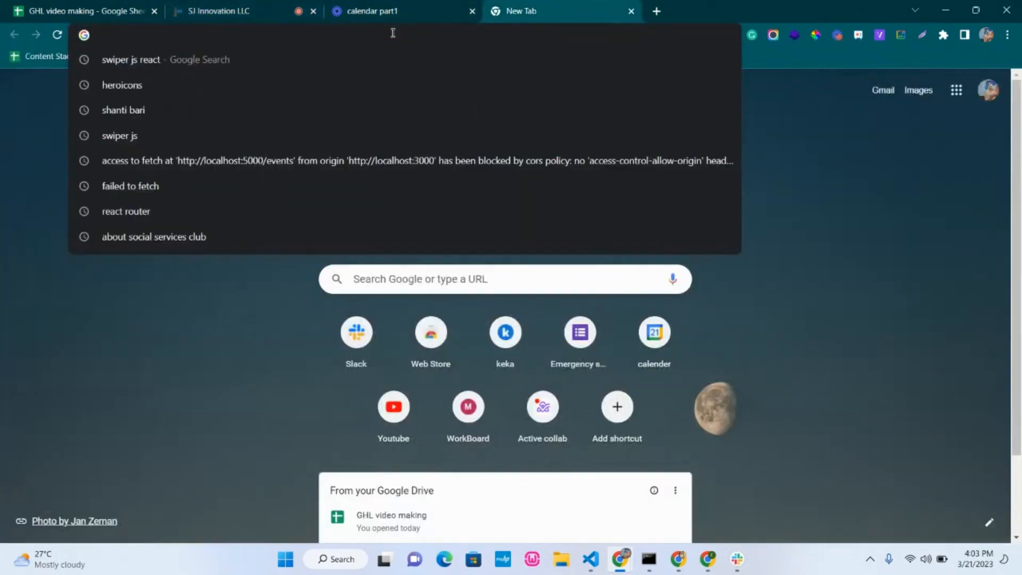
key(ctrl+v)
key(Return)
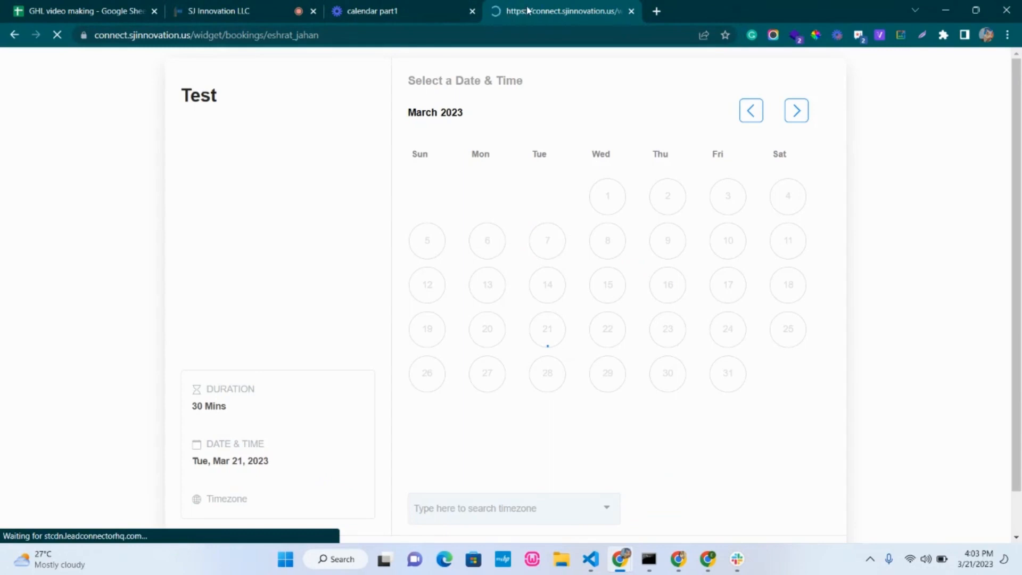
drag(527, 9, 400, 11)
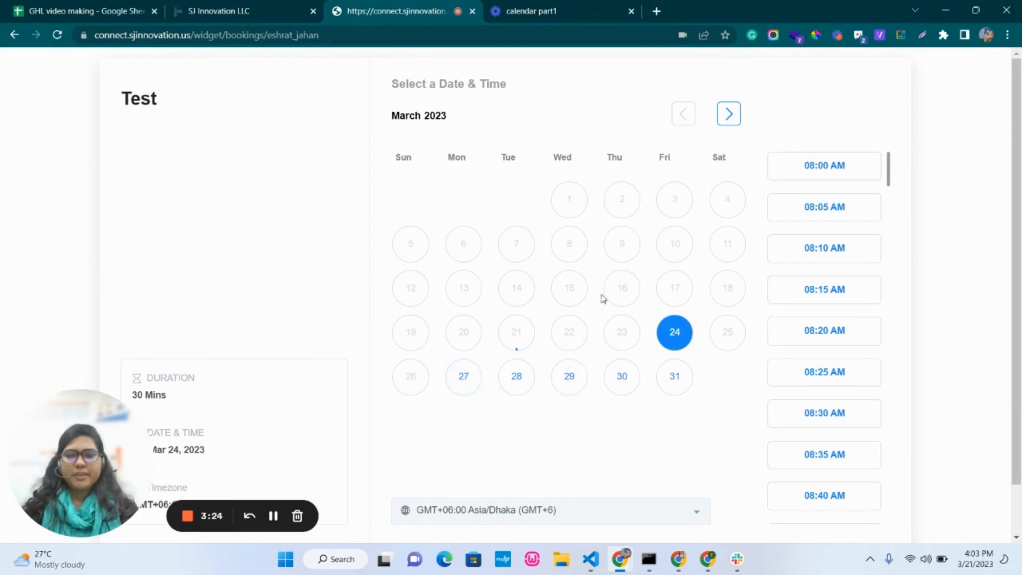
Select March 30, 2023 and the 09:05 AM time slot for the booking
click(636, 371)
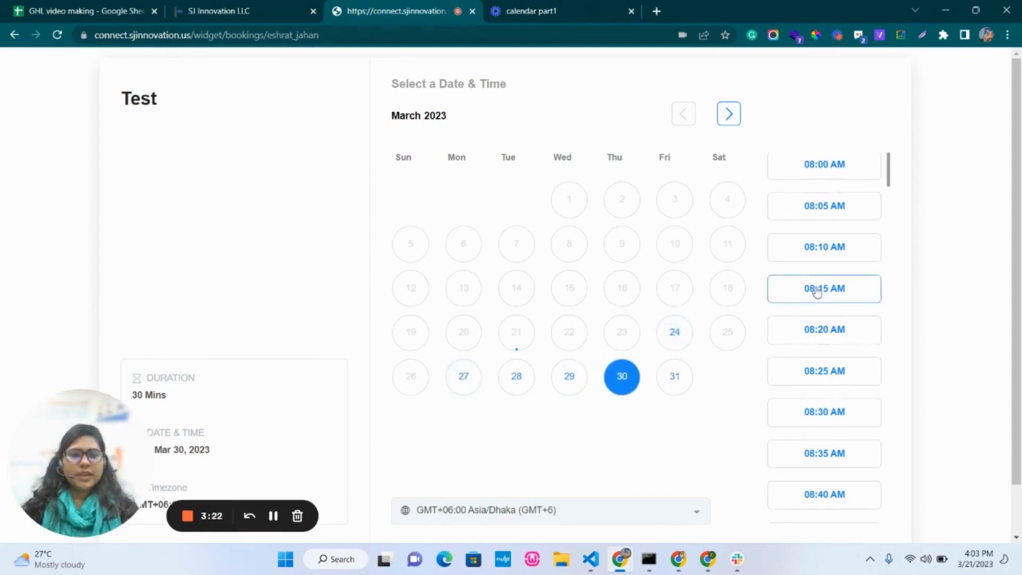
scroll(816, 340, down, 5)
click(813, 370)
scroll(659, 459, down, 1)
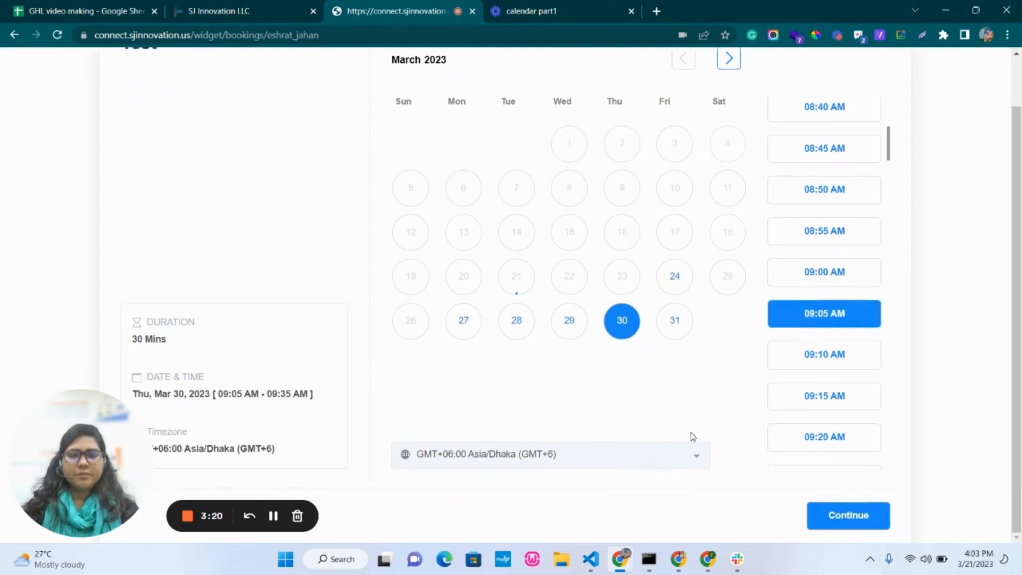
Look at the available timezone options for the booking and continue to the contact details form
click(617, 462)
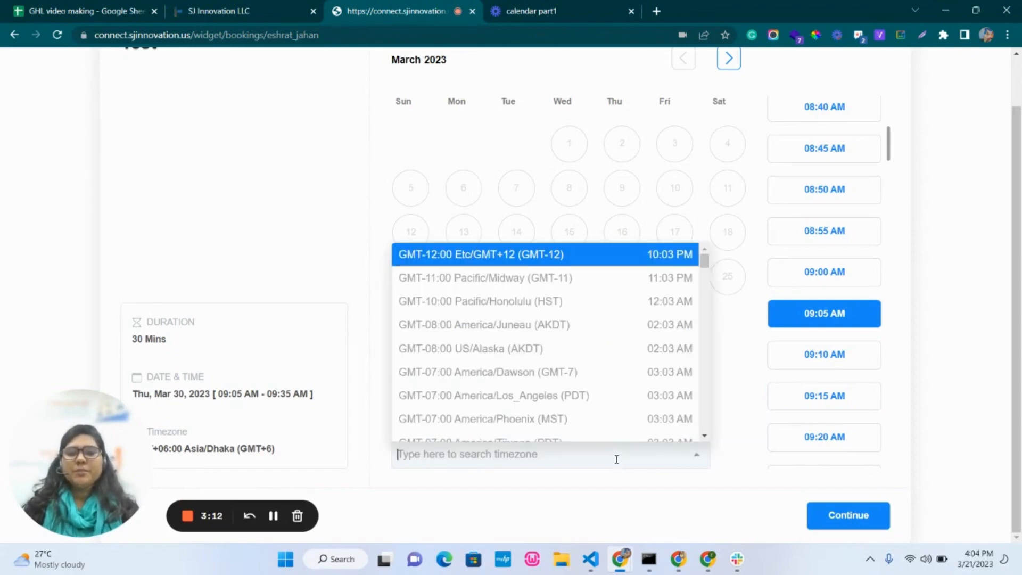
click(728, 430)
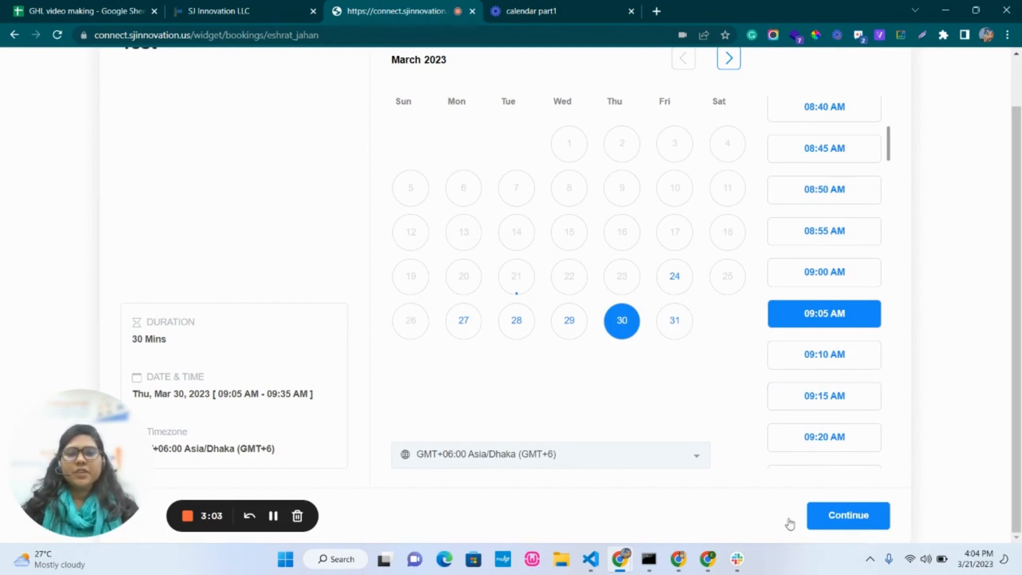
click(853, 519)
scroll(558, 426, up, 1)
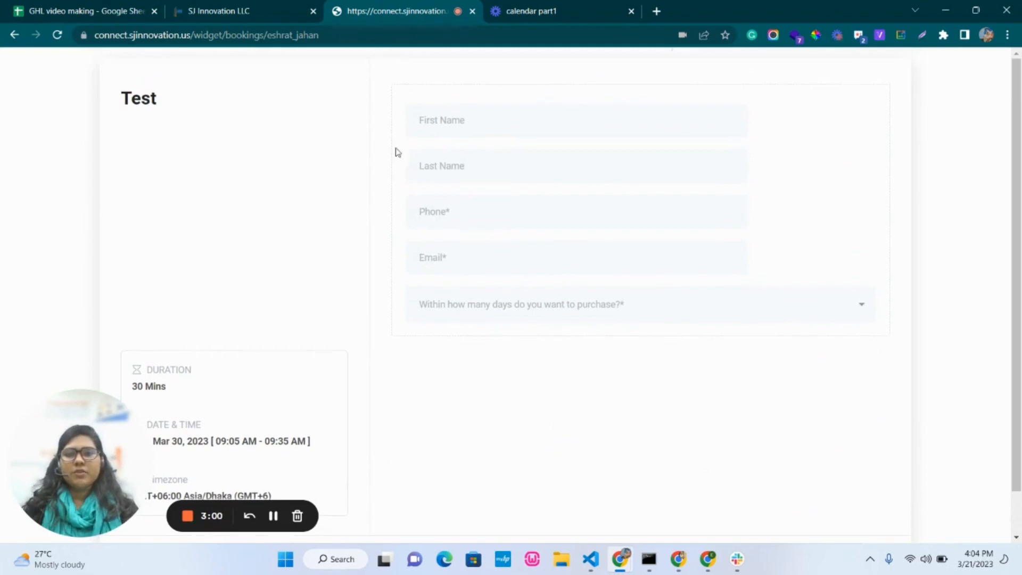
Autofill the contact's name, phone and email, choose 1 Month for the purchase timeframe and schedule the meeting
click(484, 119)
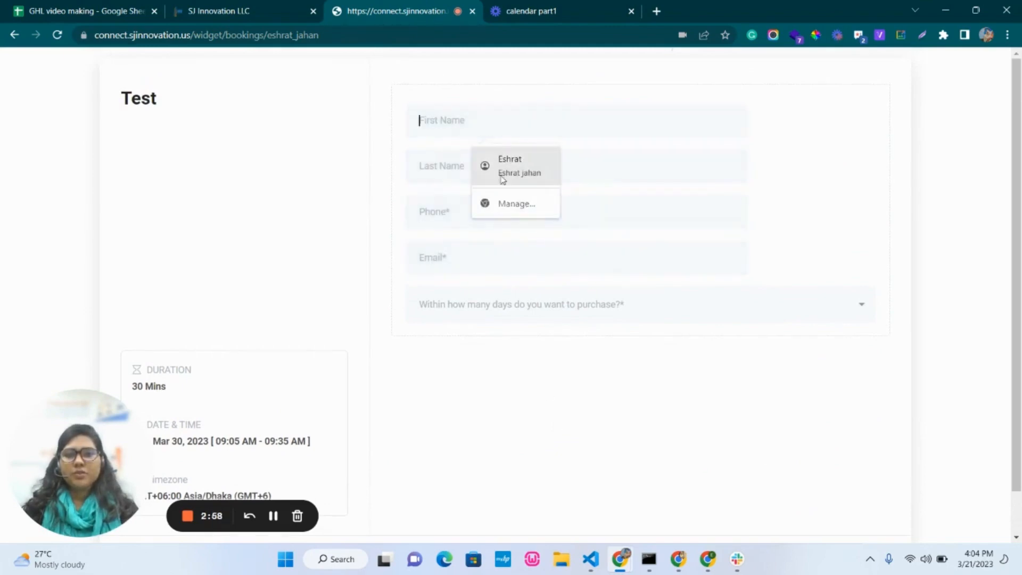
click(503, 173)
click(503, 303)
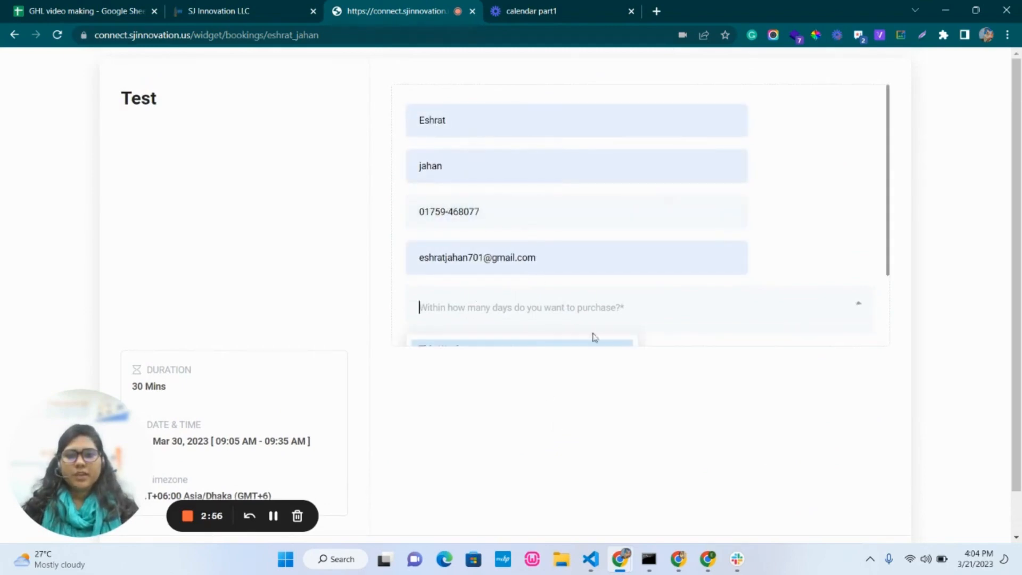
scroll(586, 285, down, 2)
click(483, 290)
scroll(674, 294, down, 1)
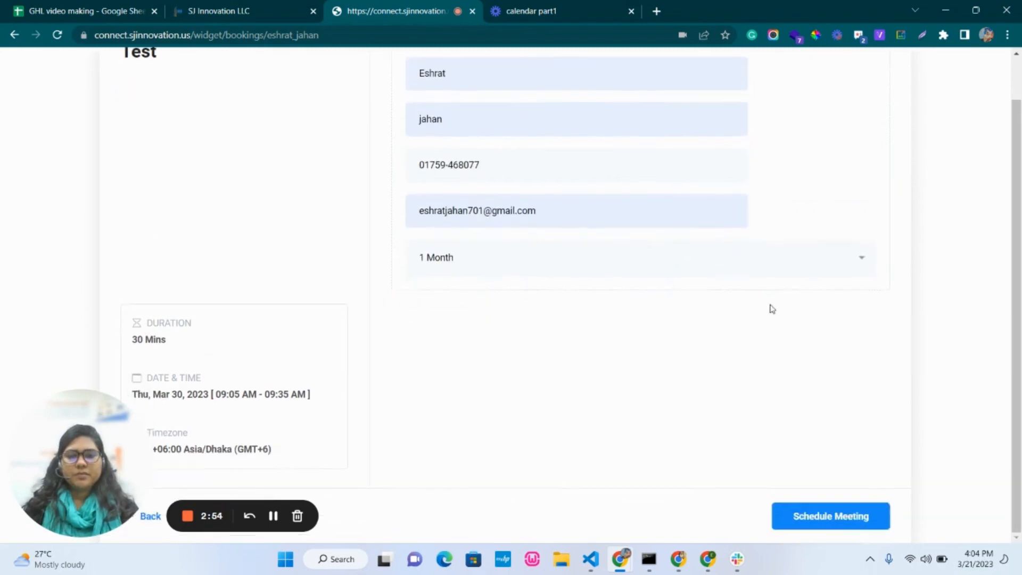
click(832, 527)
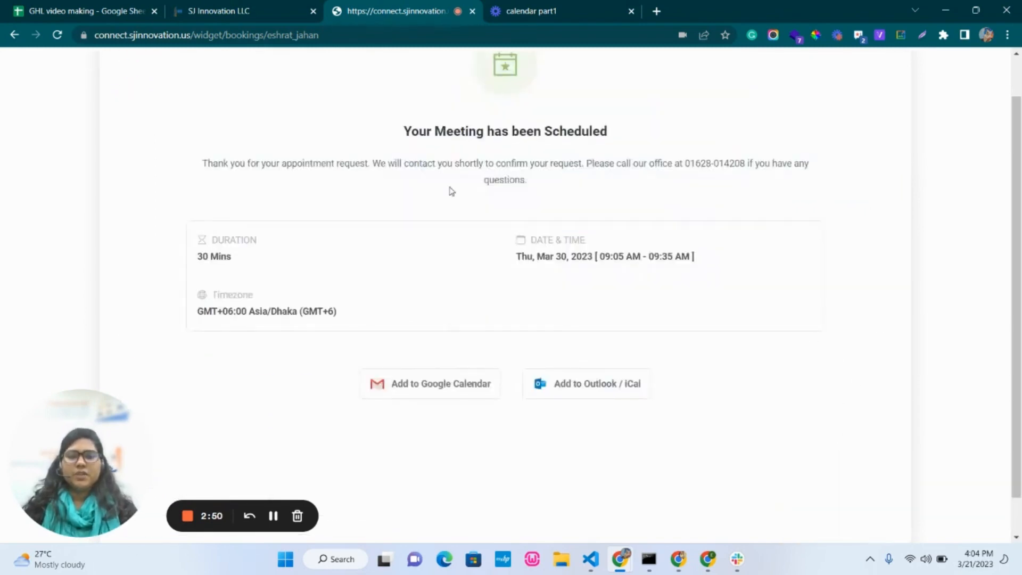
Review the confirmation heading and details of the scheduled meeting
scroll(406, 233, up, 1)
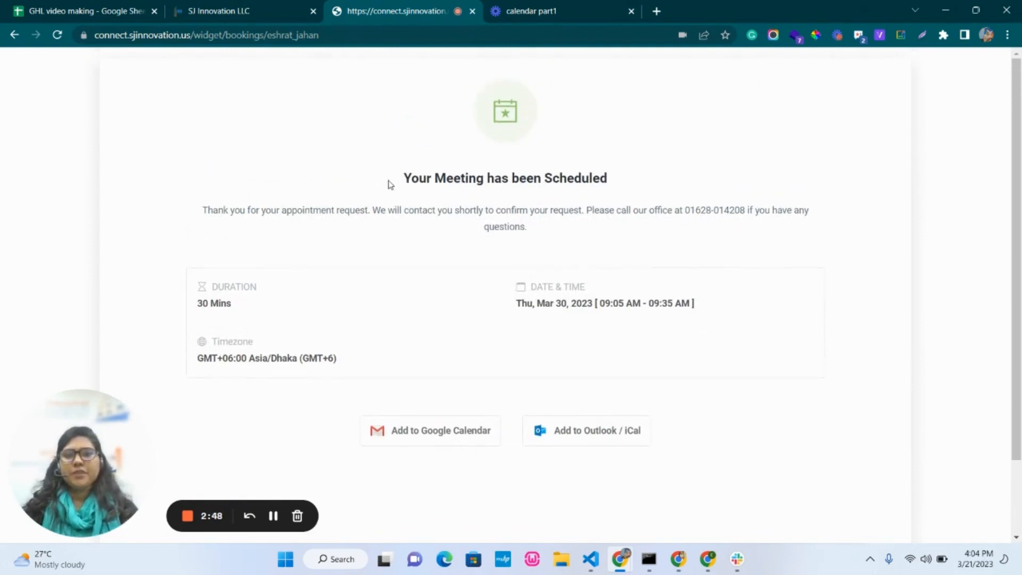
drag(388, 182, 673, 180)
click(675, 184)
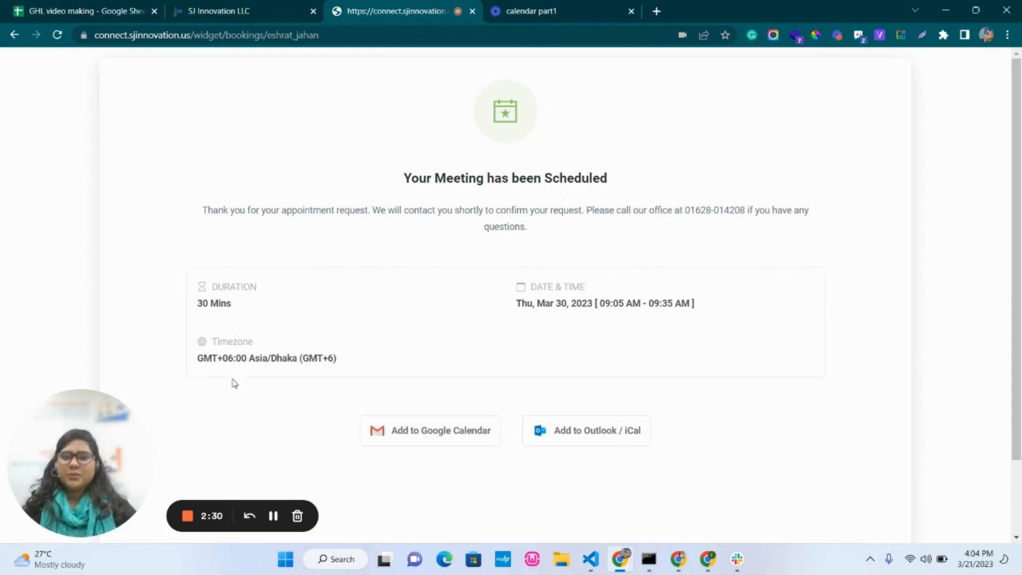
click(273, 516)
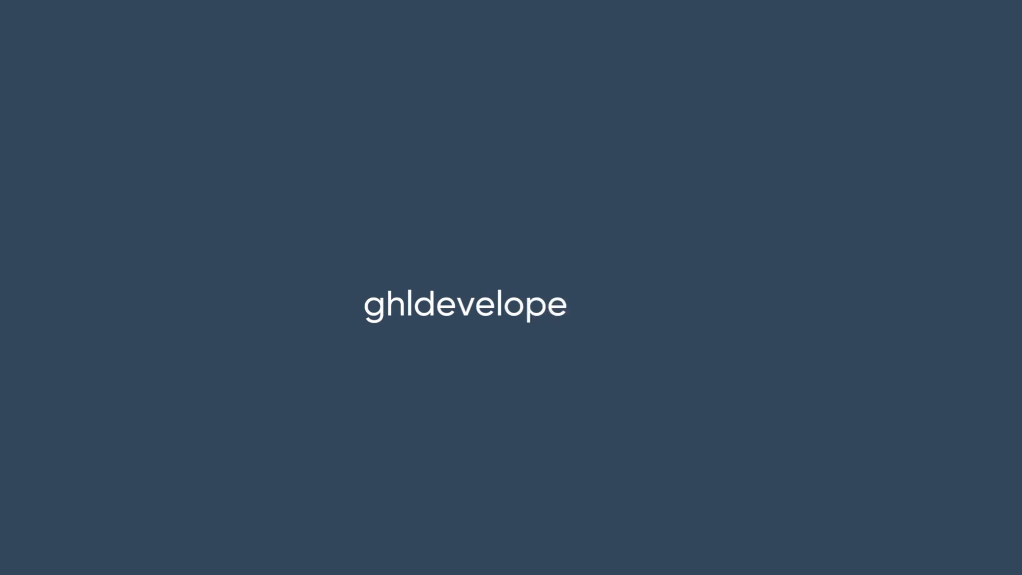